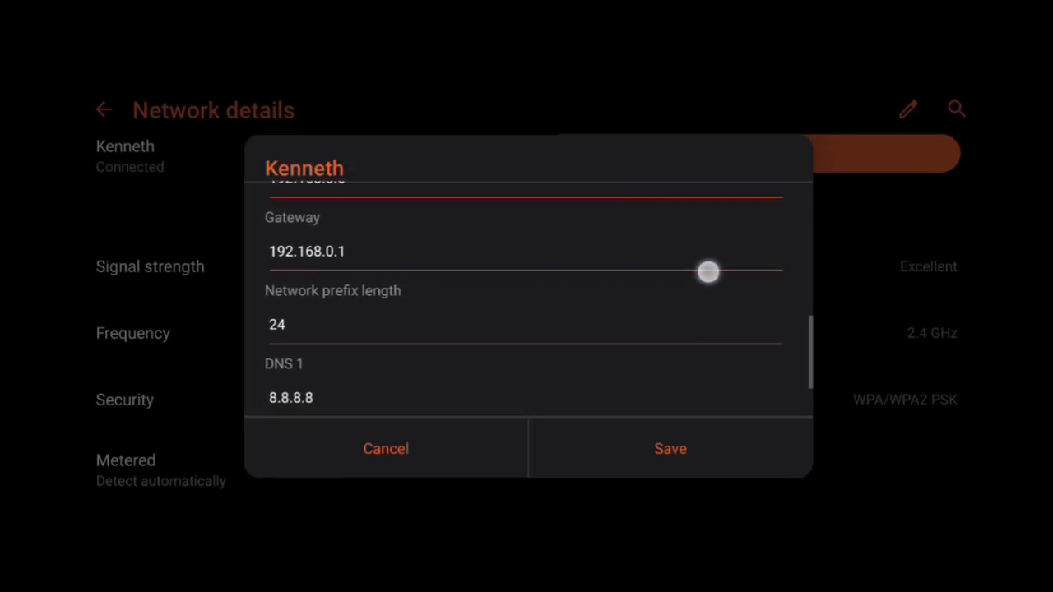
Review the Wi-Fi network's static IP address, gateway, prefix length and DNS, and save the settings.
left_click_drag(677, 254, 666, 384)
left_click_drag(674, 345, 675, 368)
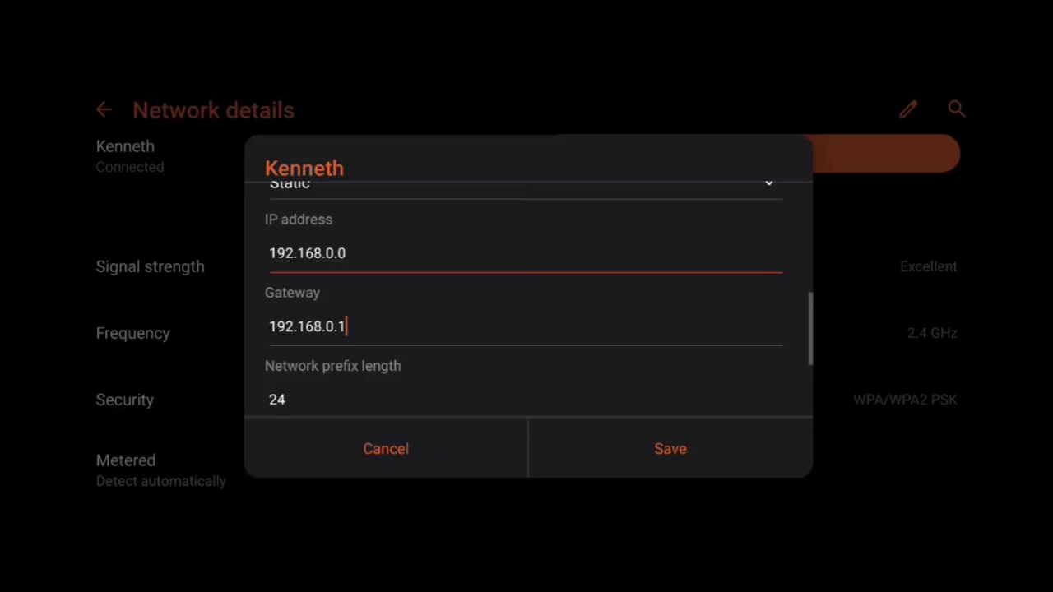
left_click_drag(597, 367, 619, 193)
left_click_drag(633, 268, 622, 432)
left_click_drag(635, 322, 651, 439)
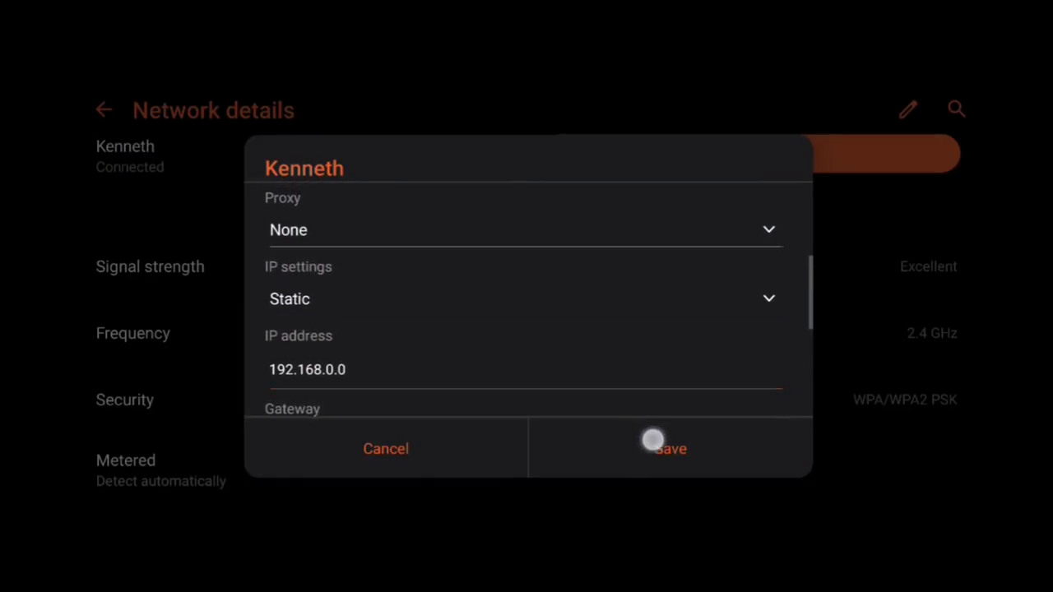
left_click_drag(666, 383, 667, 315)
left_click(680, 442)
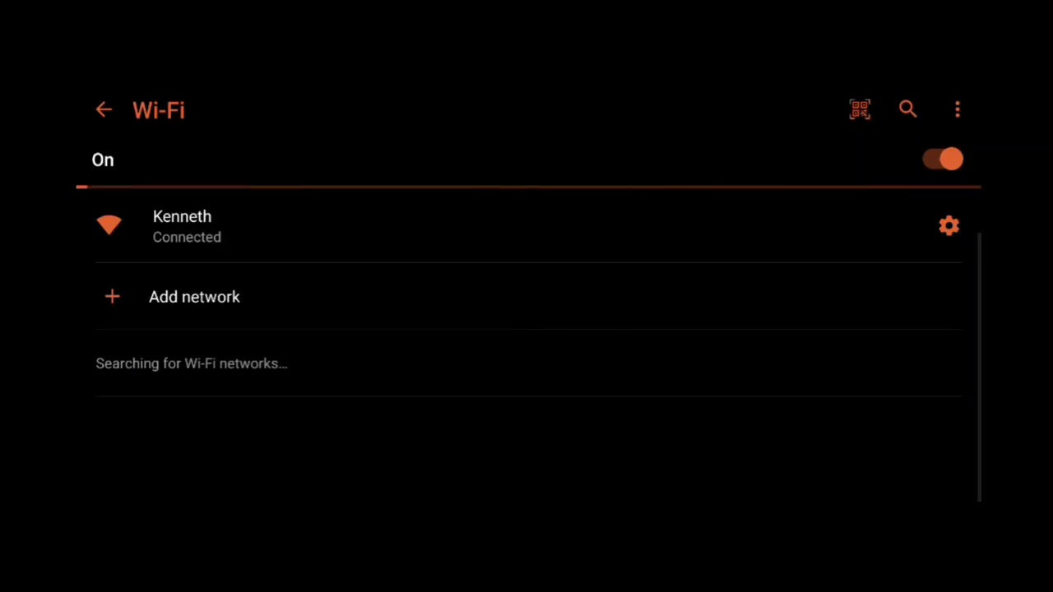
Open the connected Wi-Fi network's details and check its IP address and the other network details.
left_click(182, 226)
left_click_drag(610, 387, 693, 140)
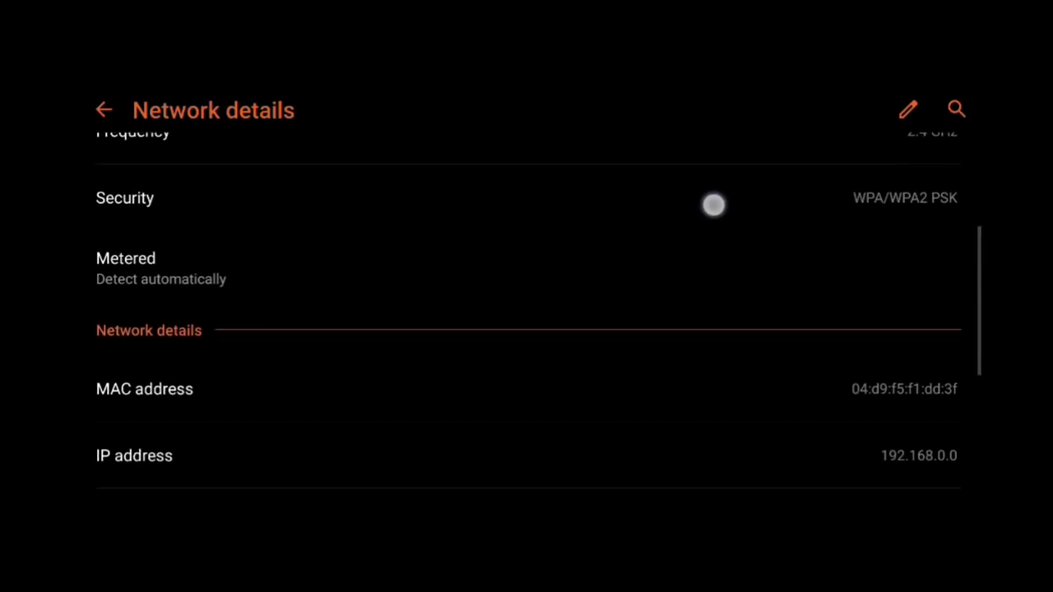
left_click_drag(672, 294, 757, 205)
left_click_drag(693, 389, 798, 172)
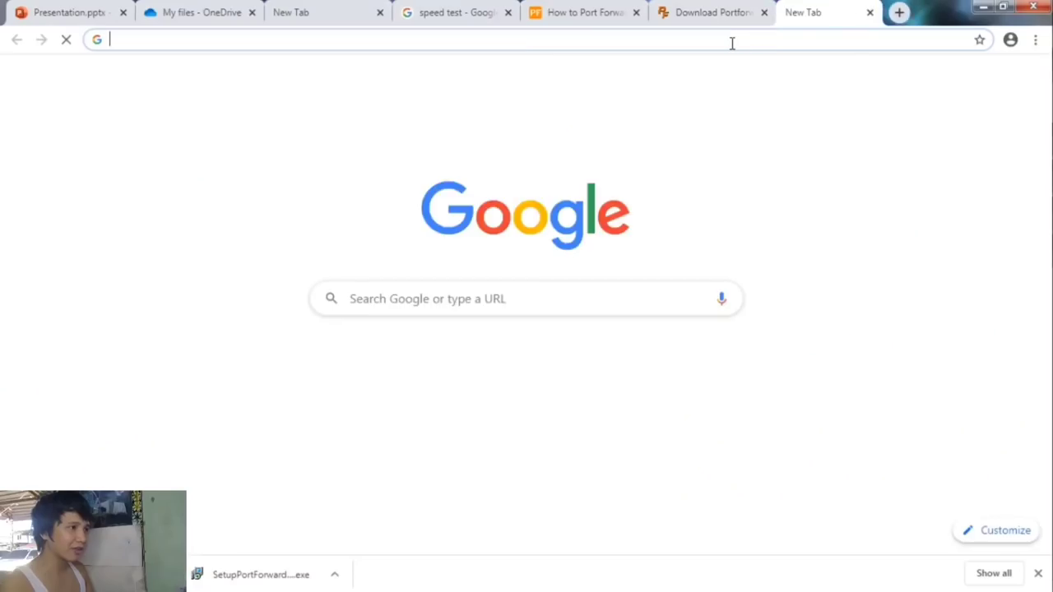
Switch to the desktop browser and open the router's administration page at 192.168.0.1.
left_click(731, 41)
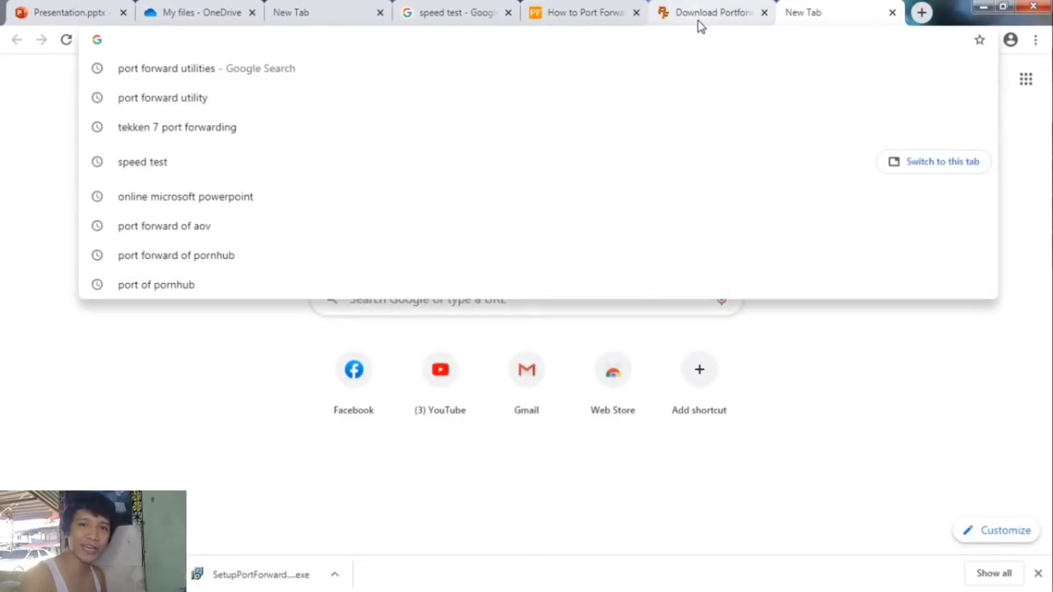
type("192.168.01")
key("BackSpace")
type("./")
key("BackSpace")
type("1")
key("Return")
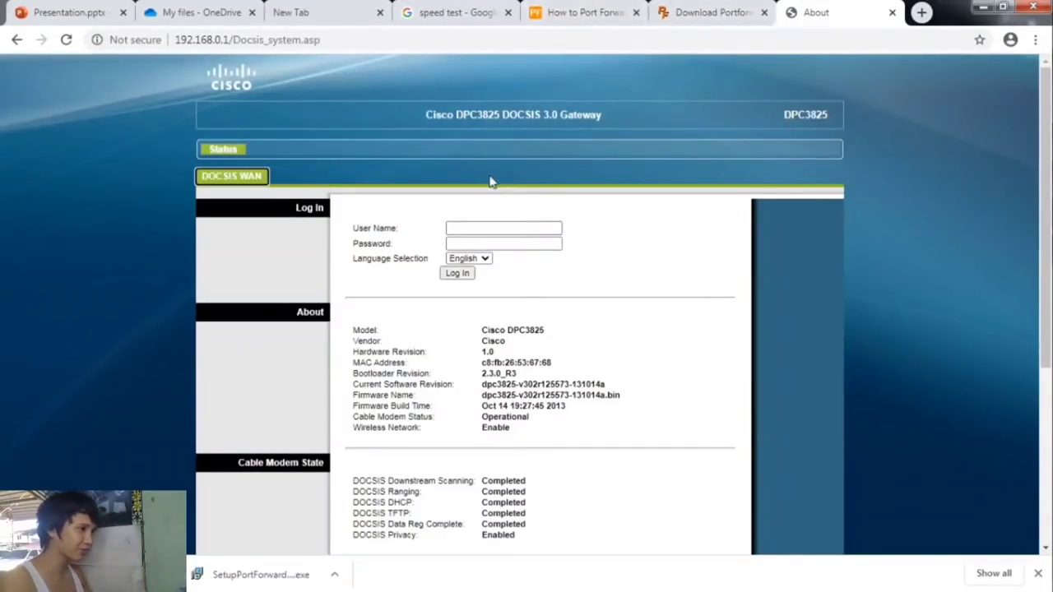
Log in to the Cisco gateway with the saved user name and the account password.
left_click(510, 229)
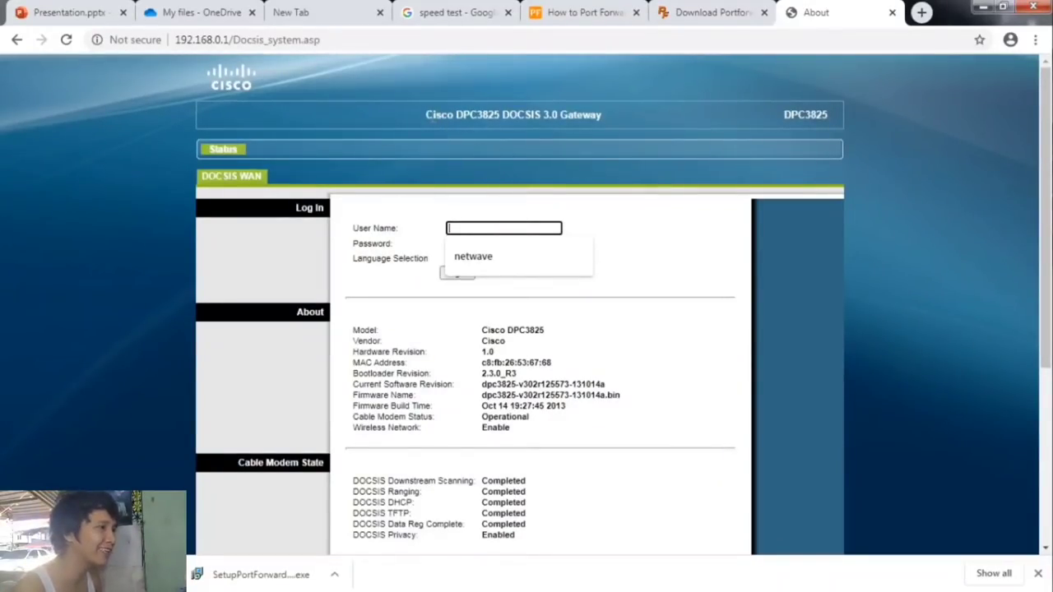
left_click_drag(421, 116, 497, 116)
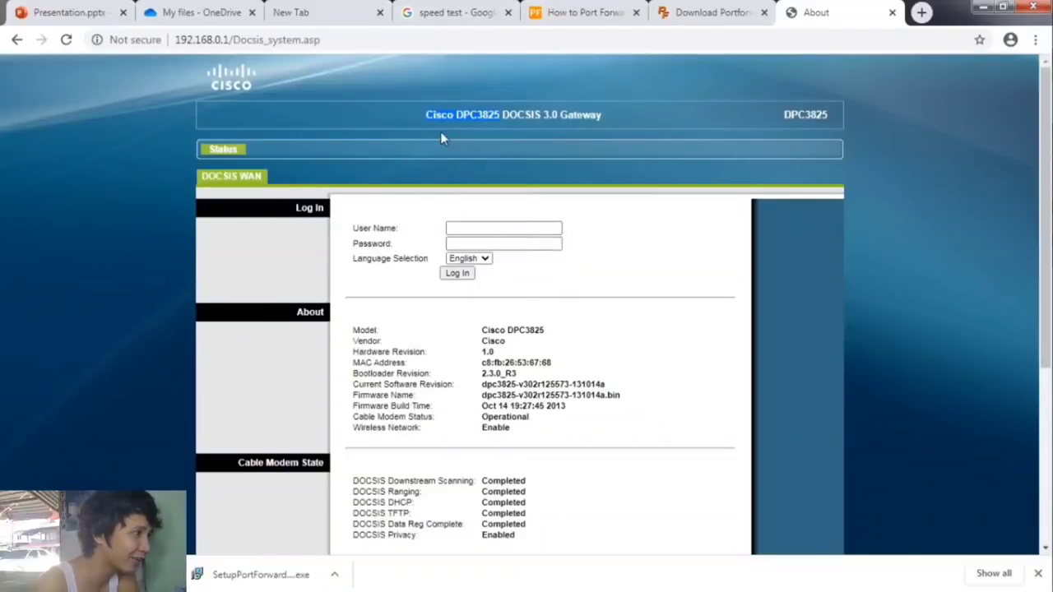
left_click(474, 226)
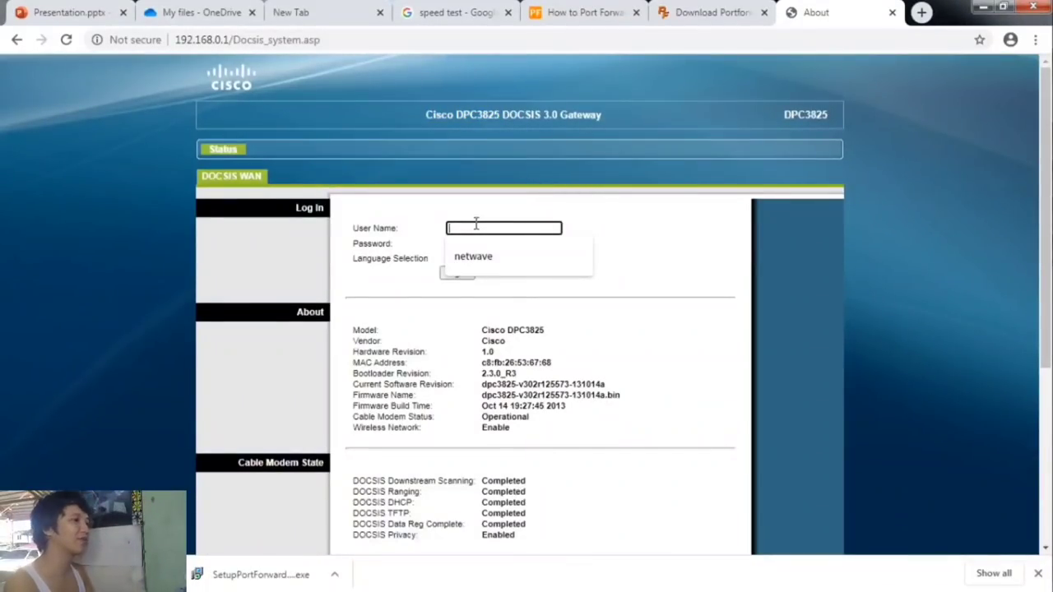
key("Down")
key("Return")
key("Tab")
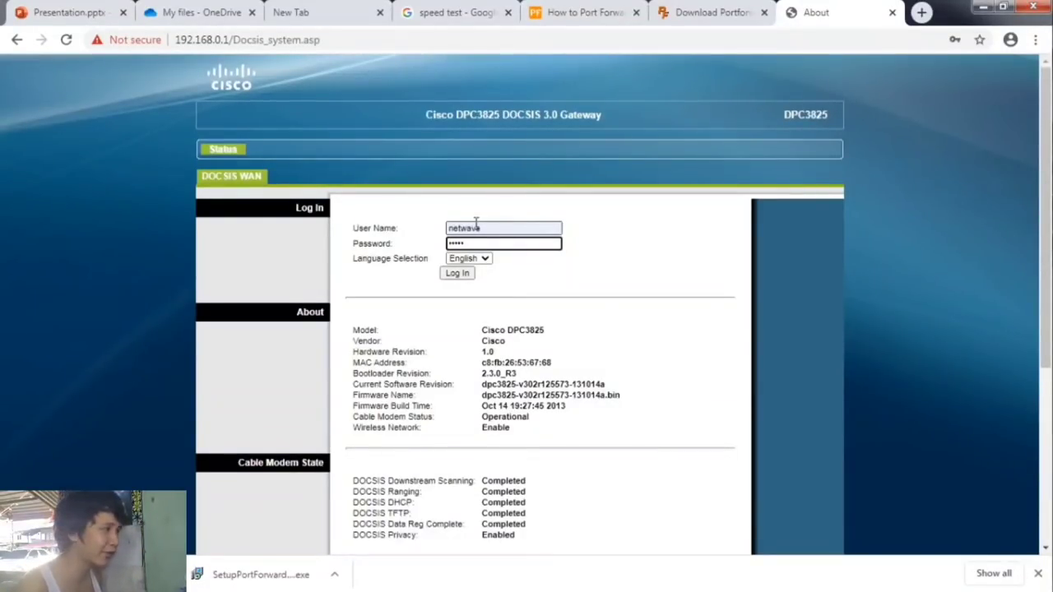
left_click(463, 275)
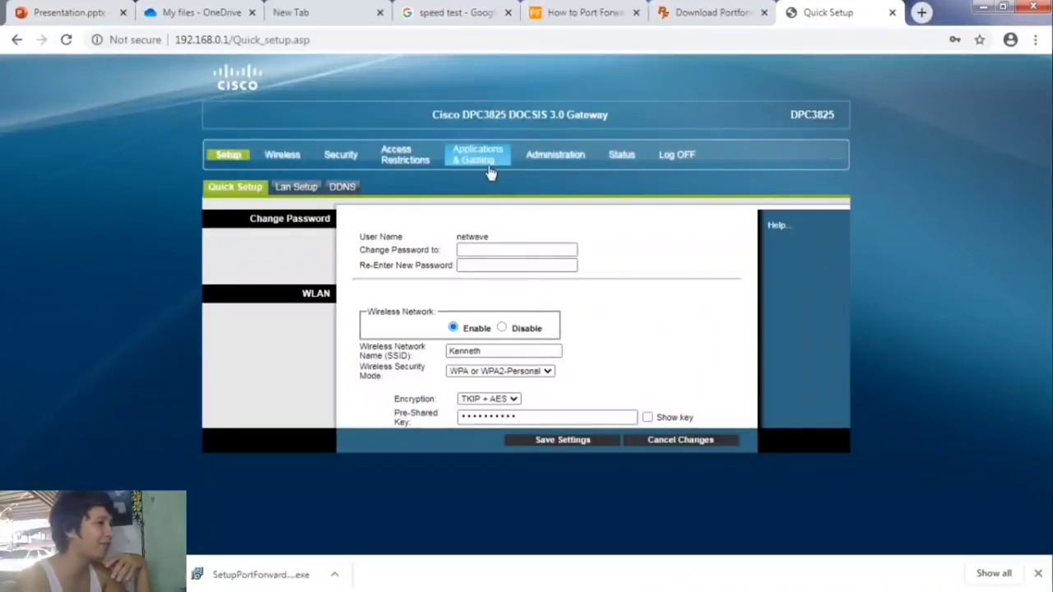
Open the Port Range Forwarding page among the router's applications and gaming settings.
left_click(424, 162)
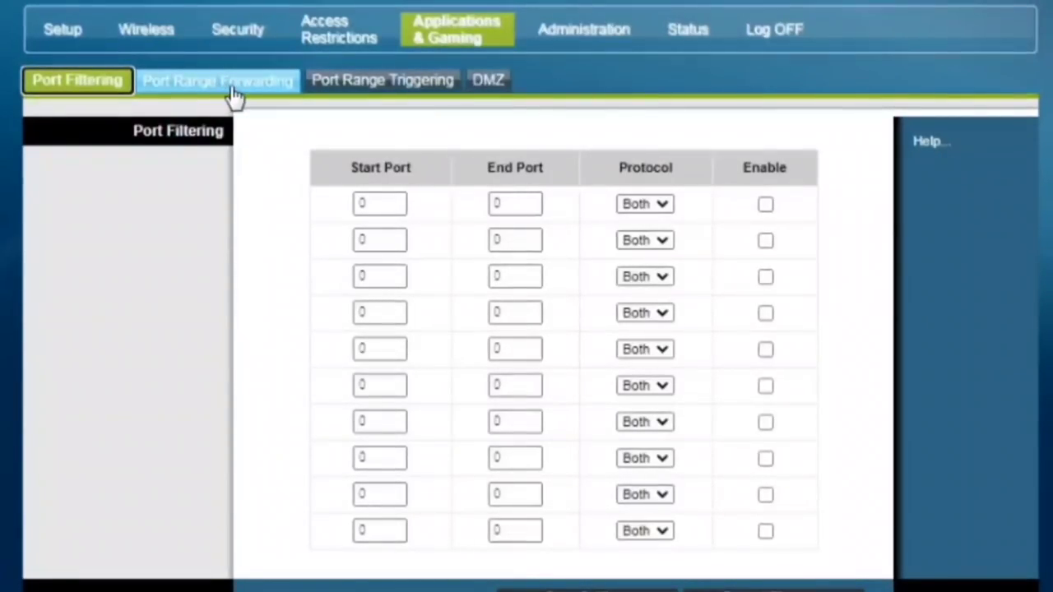
left_click(233, 97)
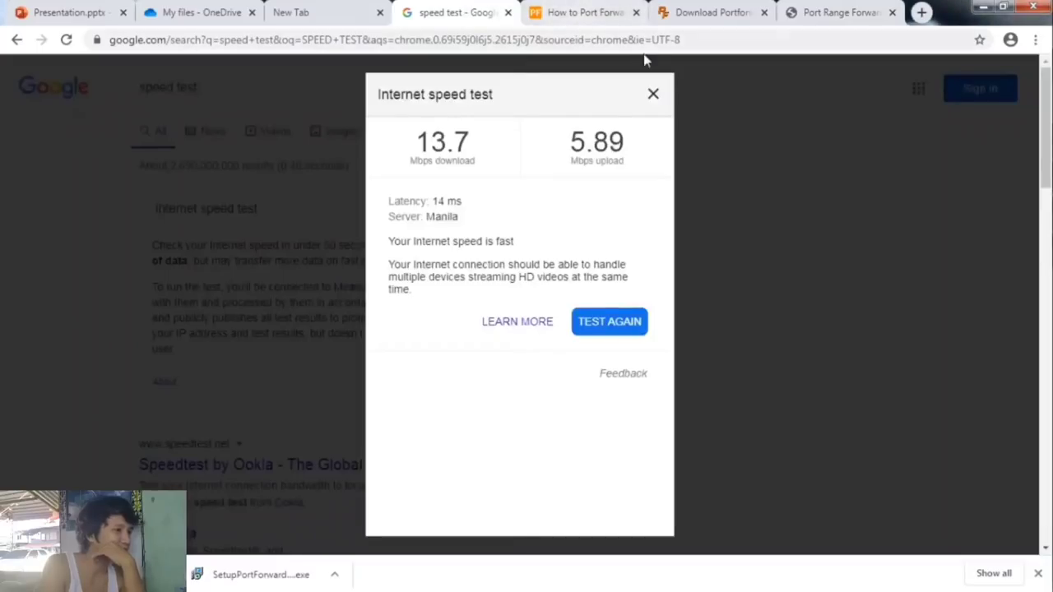
Dismiss the speed test results and search the web for "port forward tekken 7" in the portforward.com tab.
left_click(653, 97)
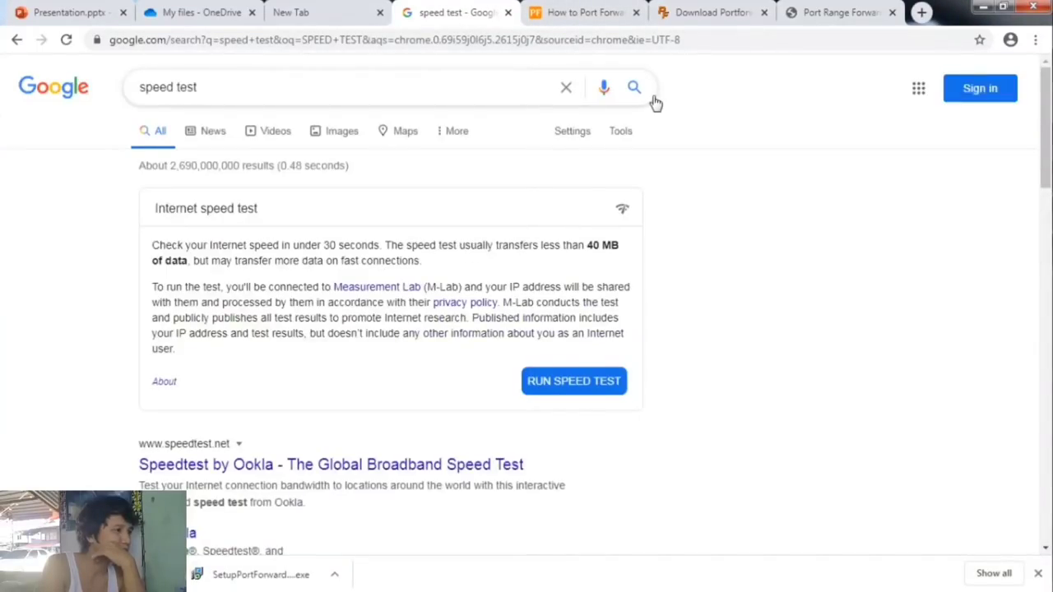
left_click(559, 12)
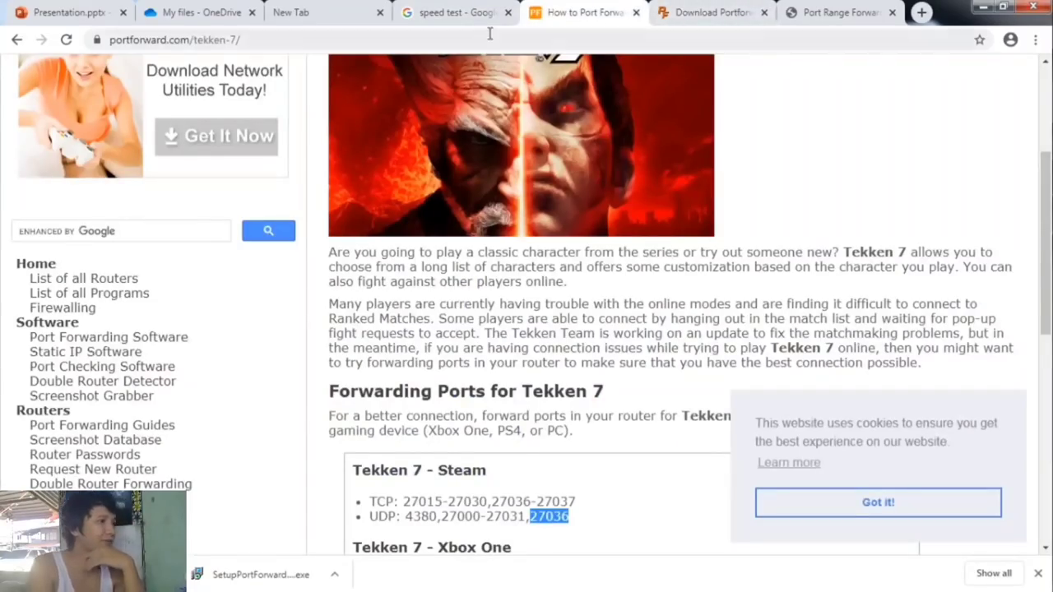
left_click(428, 36)
key("ctrl+a")
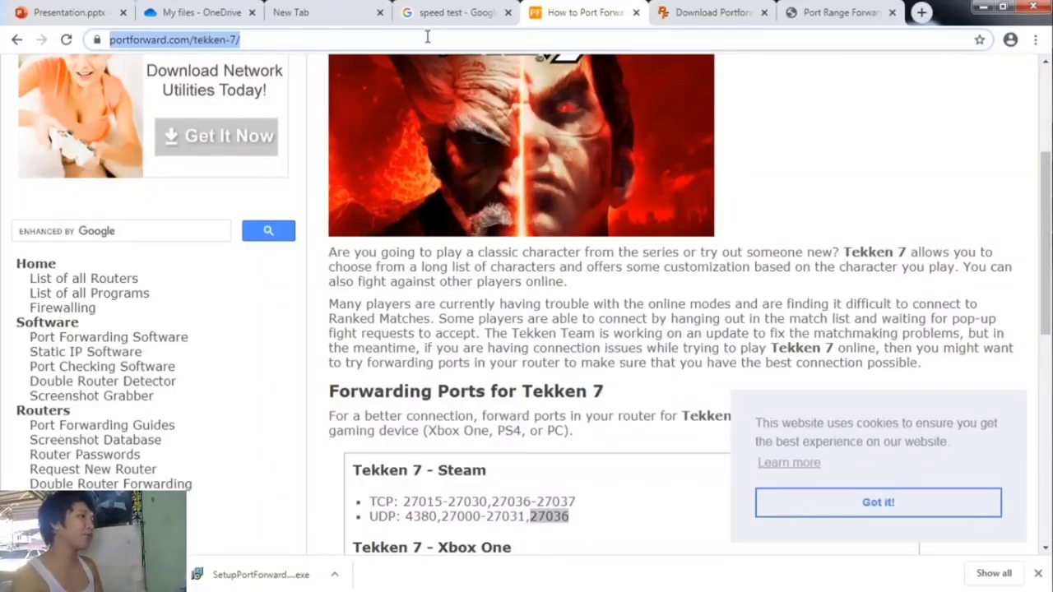
type("port")
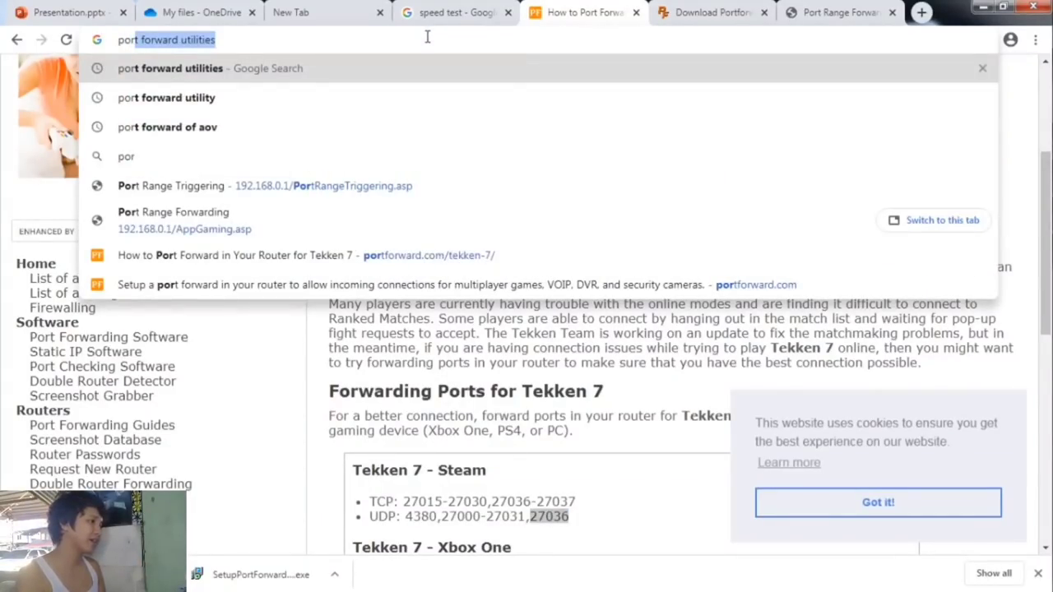
type(" for")
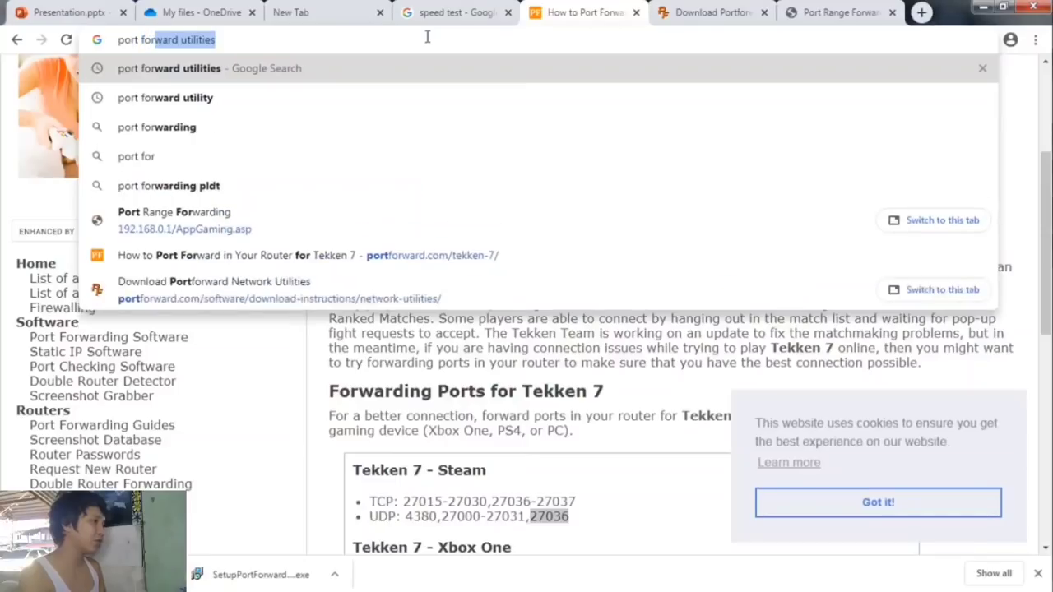
type("ward tekken ")
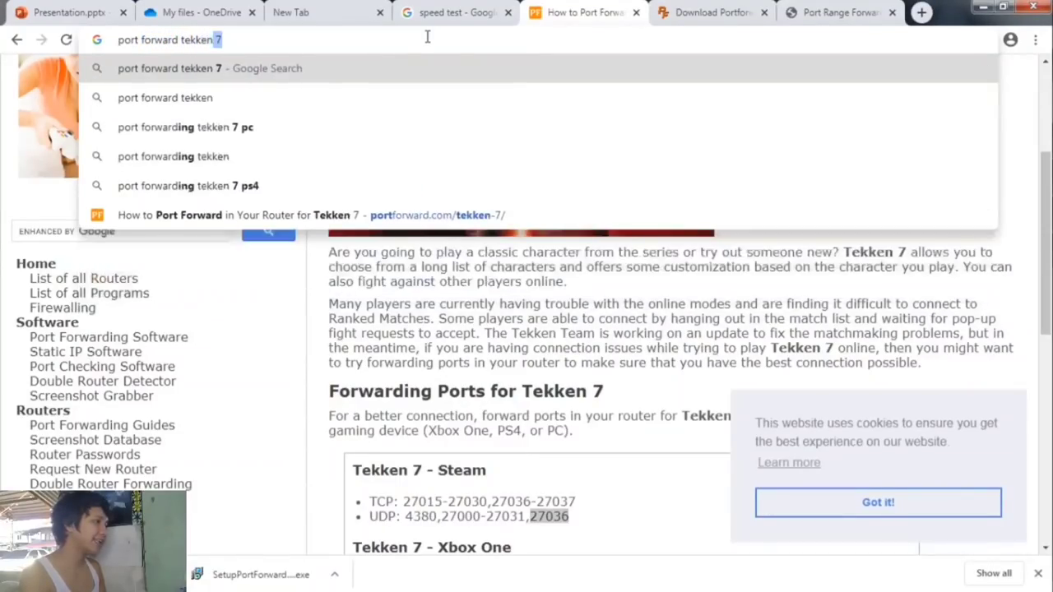
type("7")
key("Return")
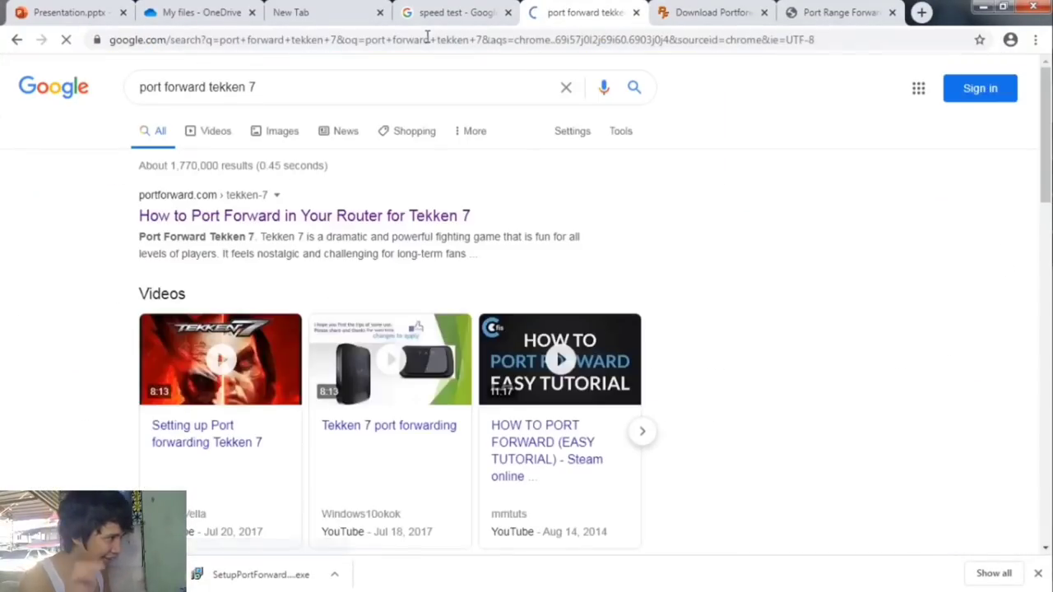
Open portforward.com's Tekken 7 guide and examine the TCP and UDP ports listed for Steam.
left_click(262, 218)
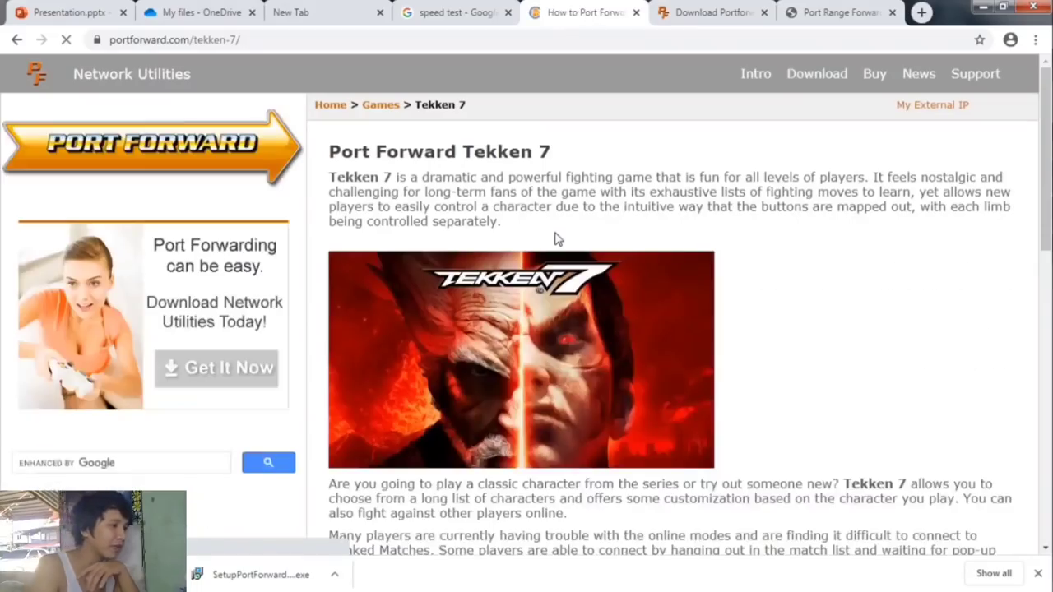
scroll(576, 242, "down", 5)
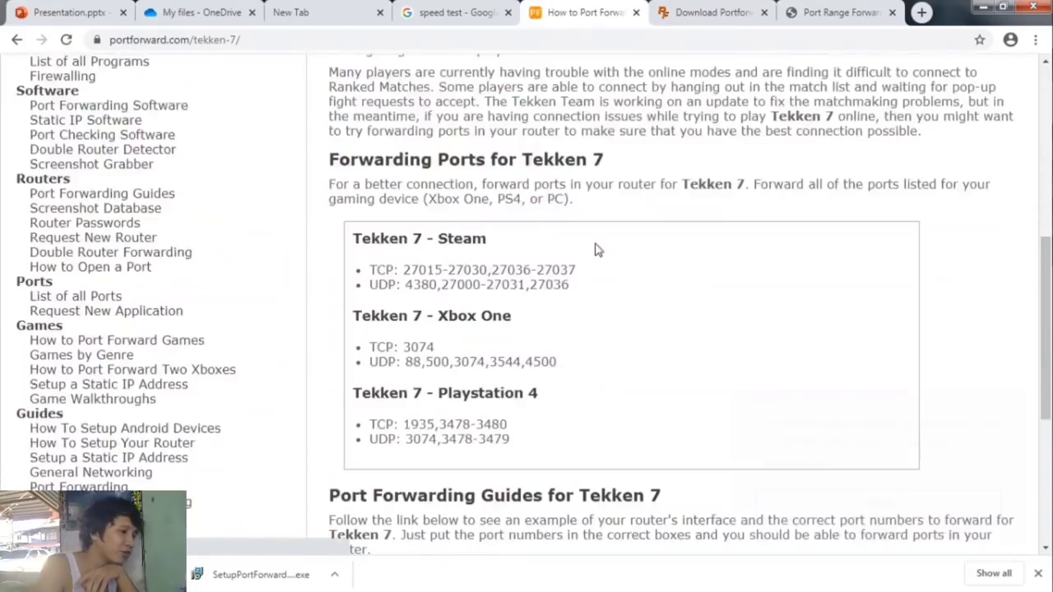
scroll(712, 433, "up", 4)
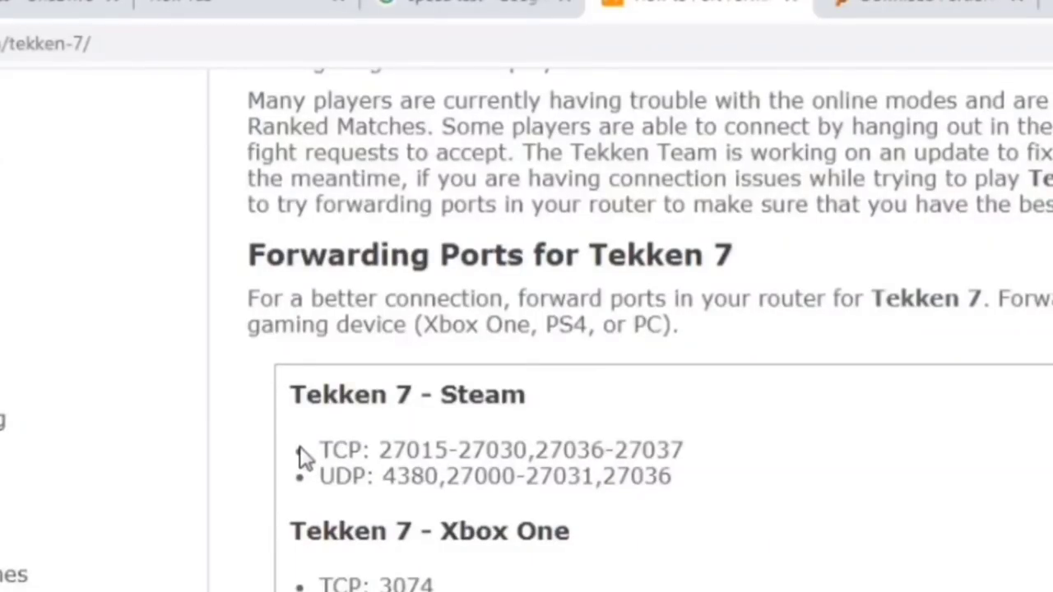
left_click_drag(307, 447, 773, 482)
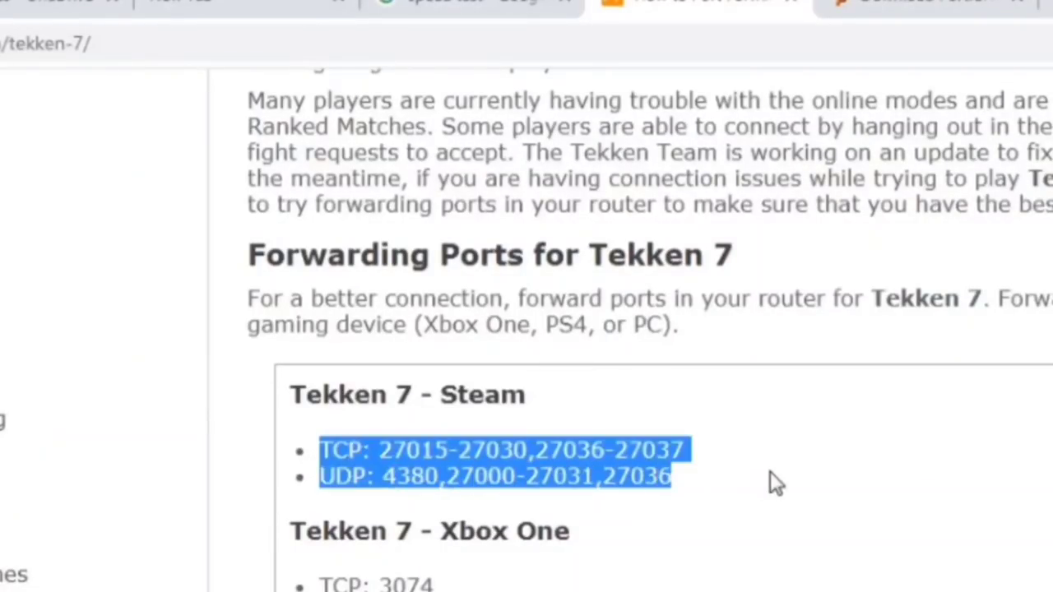
left_click_drag(376, 450, 531, 450)
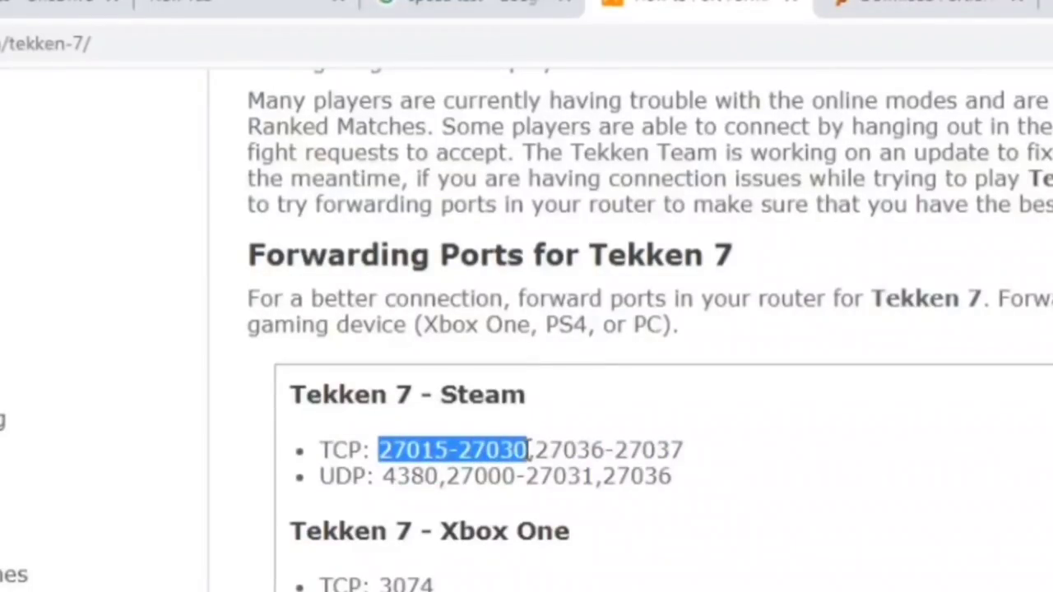
double_click(328, 450)
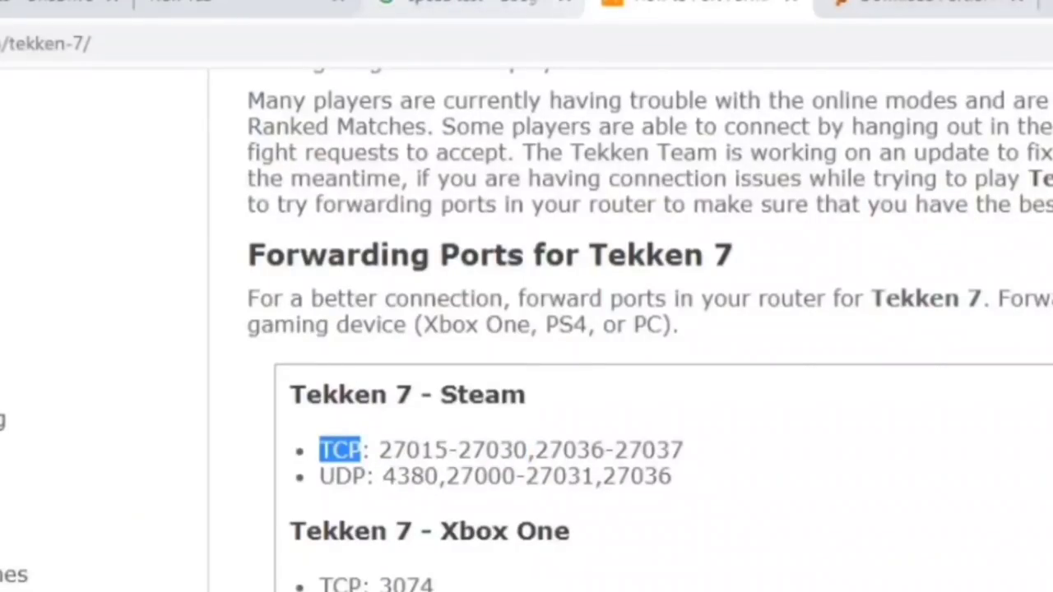
Return to the router's port forwarding table and check the first rule's protocol options, keeping TCP.
left_click(687, 12)
left_click(830, 10)
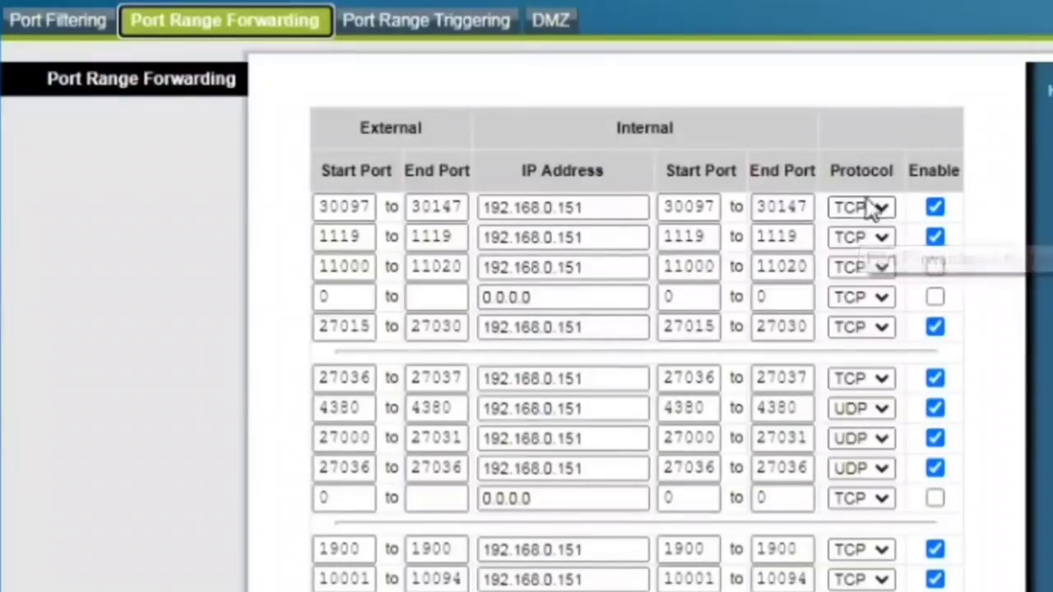
left_click(881, 210)
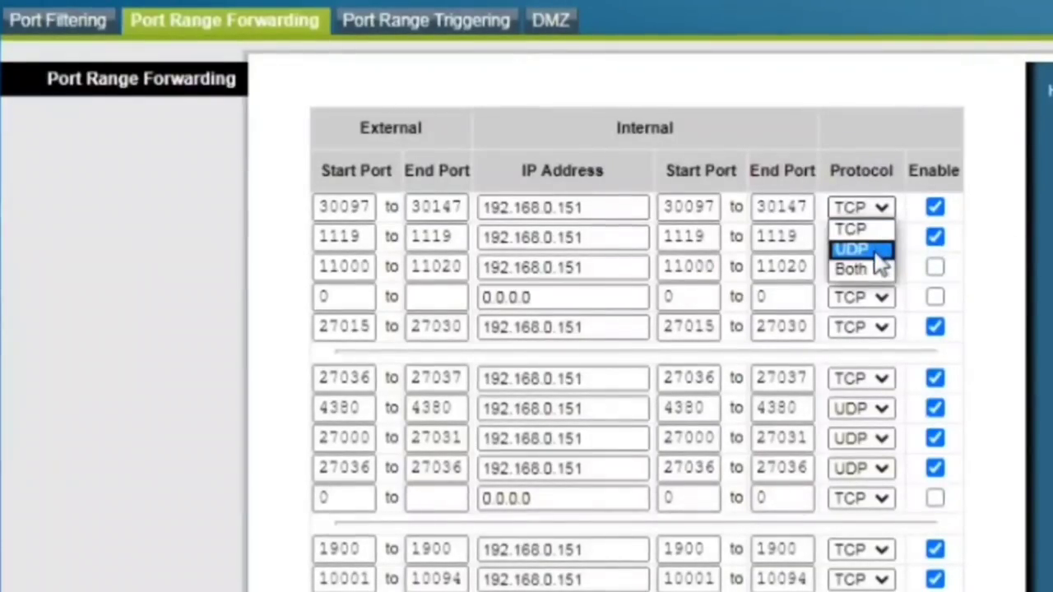
left_click(877, 231)
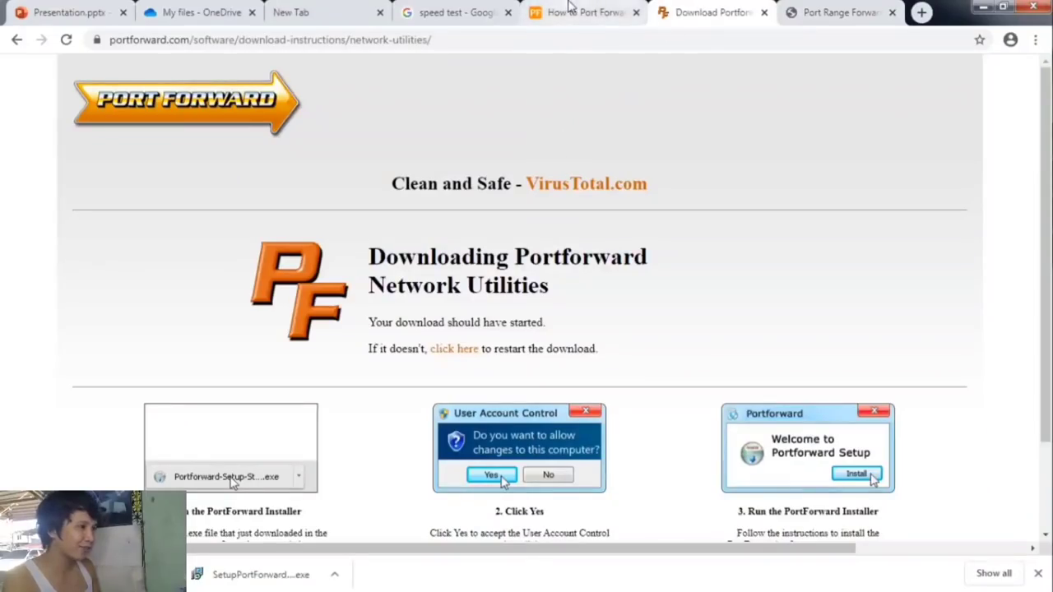
Return to the Tekken 7 guide and highlight start port 27015 in the Steam TCP range.
left_click(576, 12)
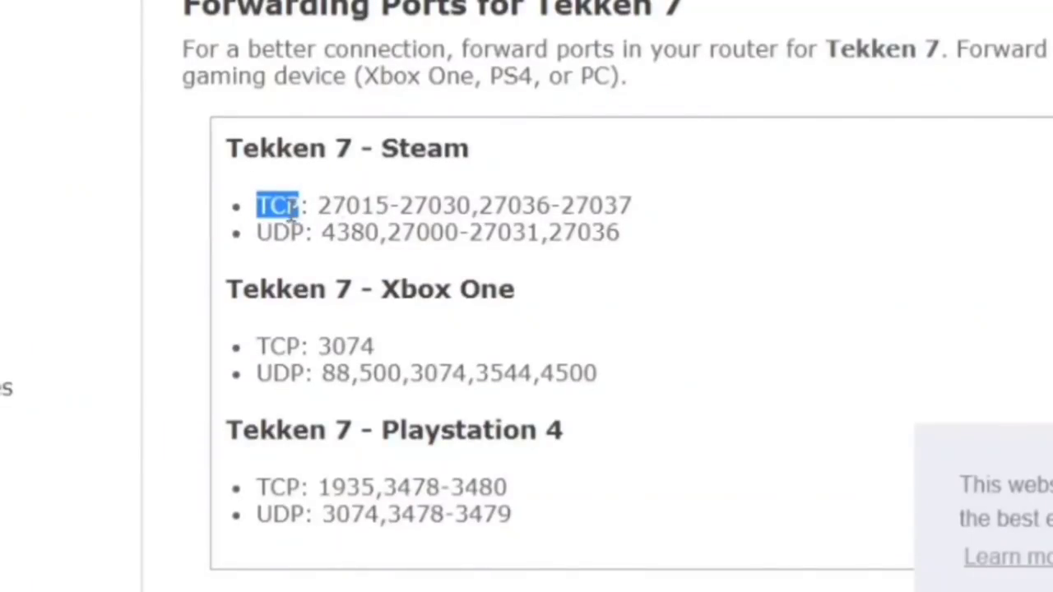
left_click_drag(318, 205, 473, 205)
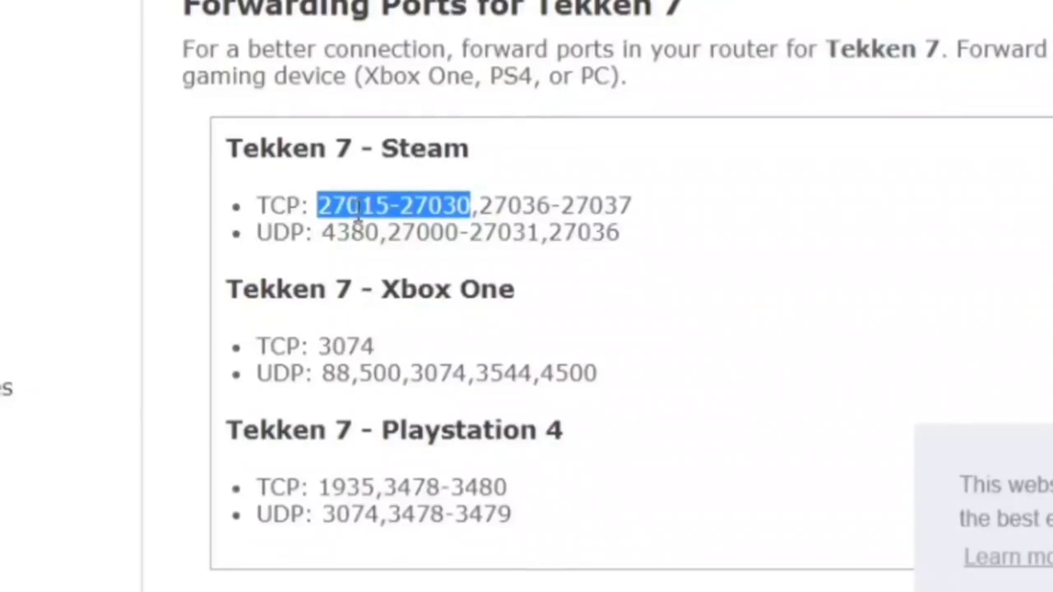
left_click_drag(312, 206, 390, 206)
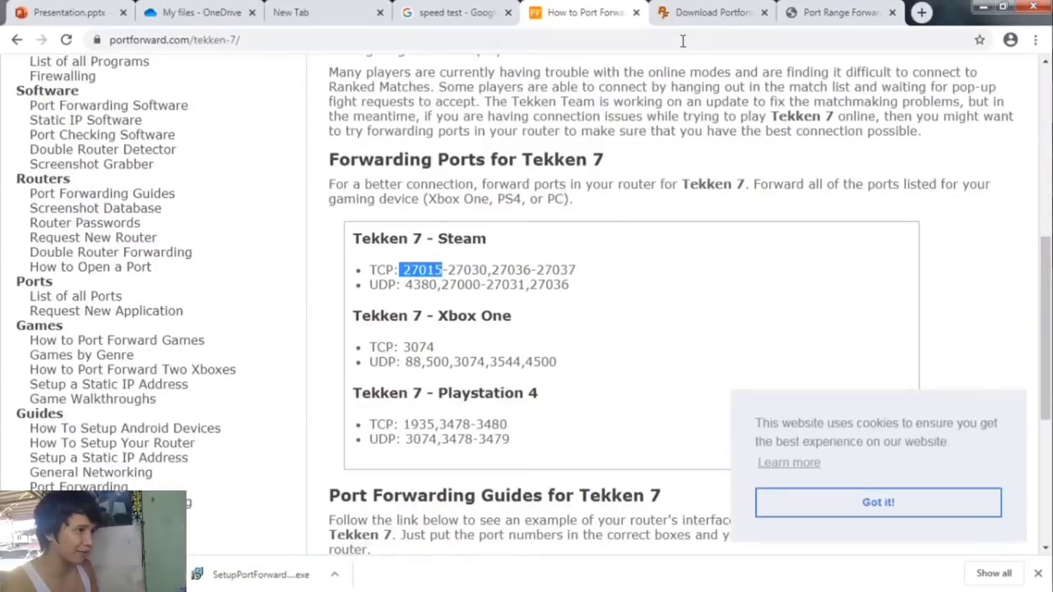
Return to the router's port forwarding table and enter 27015 as the fifth rule's external start port.
left_click(839, 13)
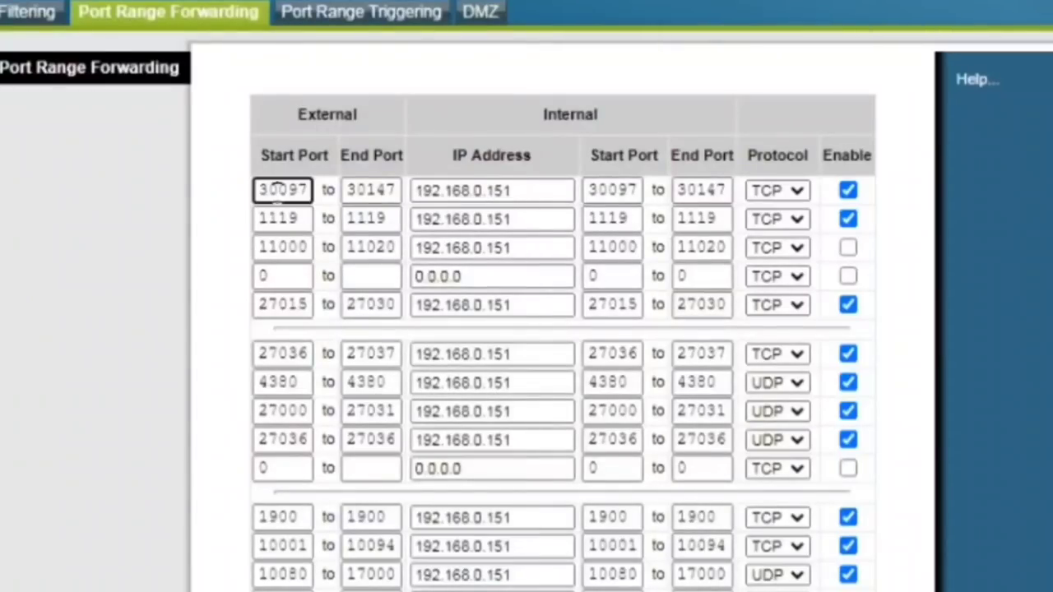
double_click(382, 288)
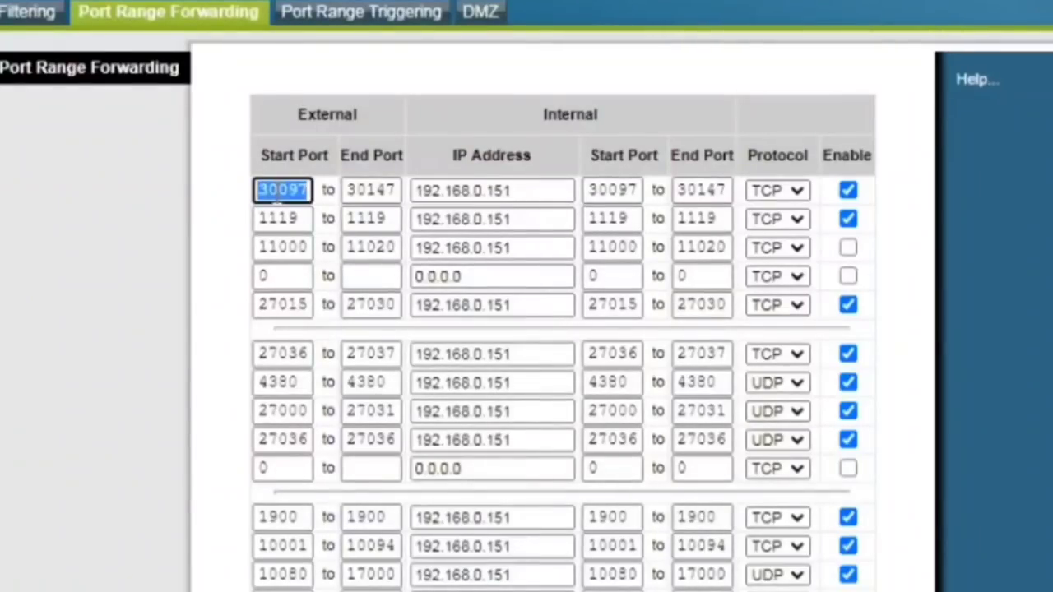
double_click(293, 306)
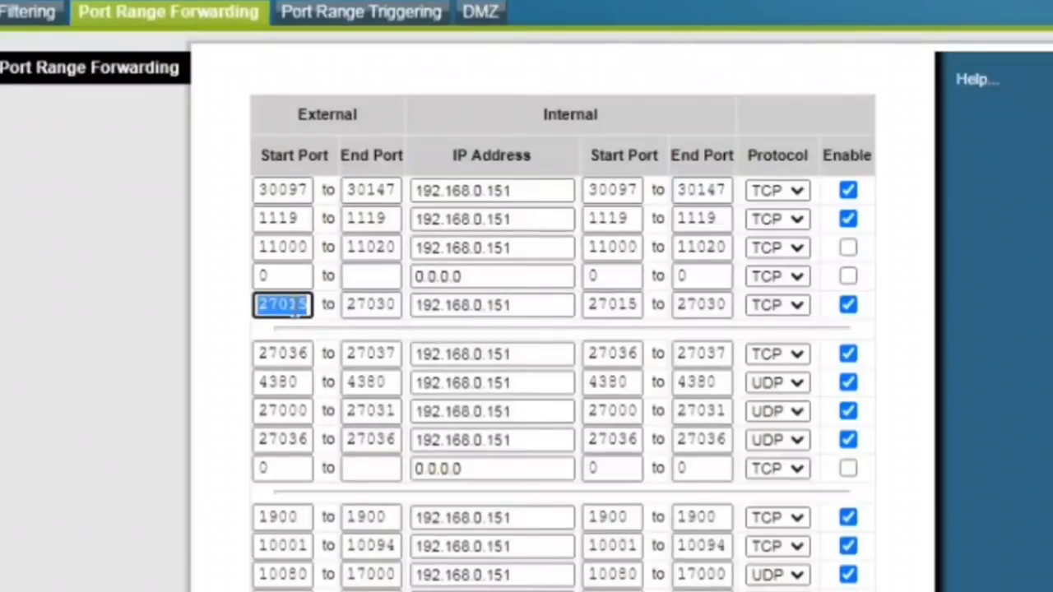
left_click(287, 303)
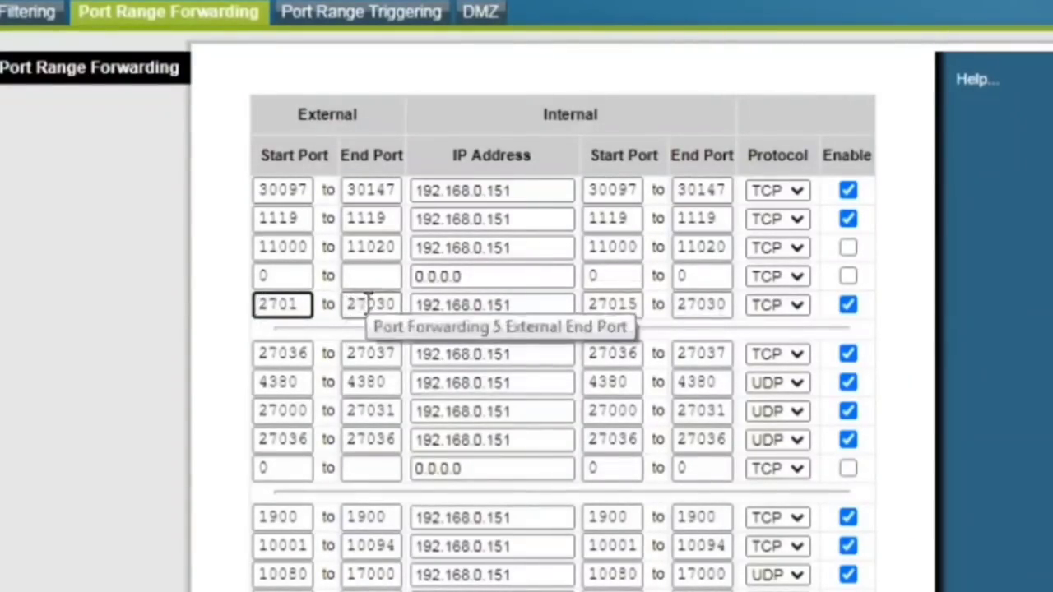
left_click(301, 303)
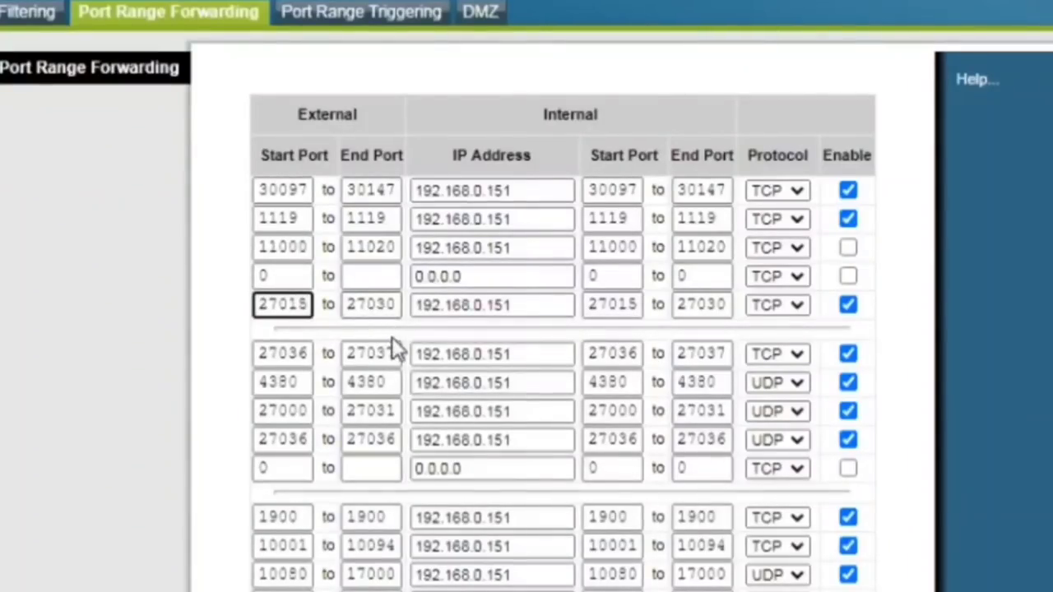
key("Left")
key("Left")
key("Left")
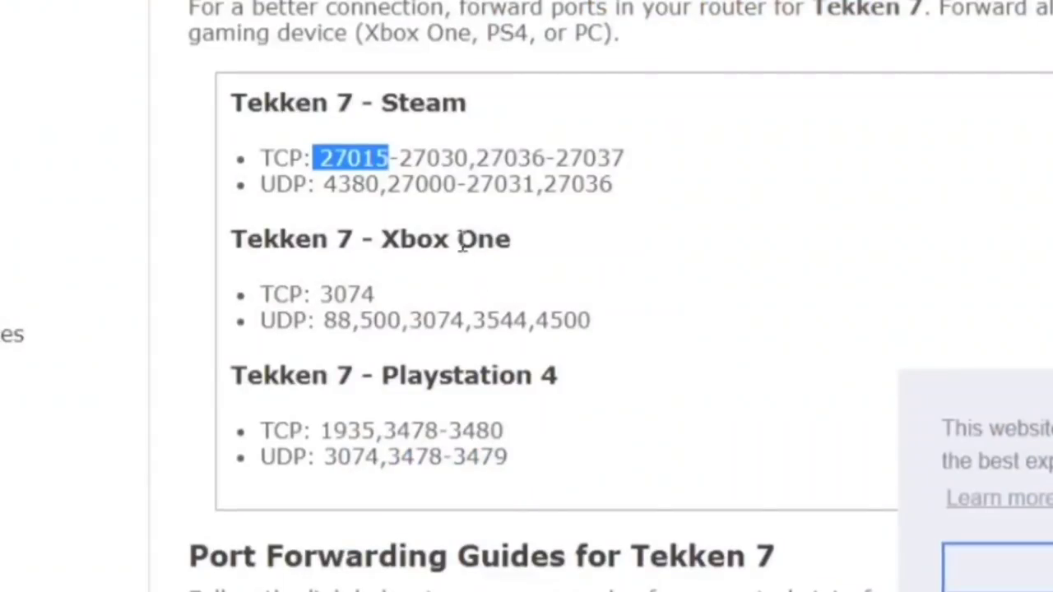
Look up end port 27030 in the guide's Steam TCP range and compare it with the fifth rule's external end port.
double_click(433, 160)
left_click(432, 159)
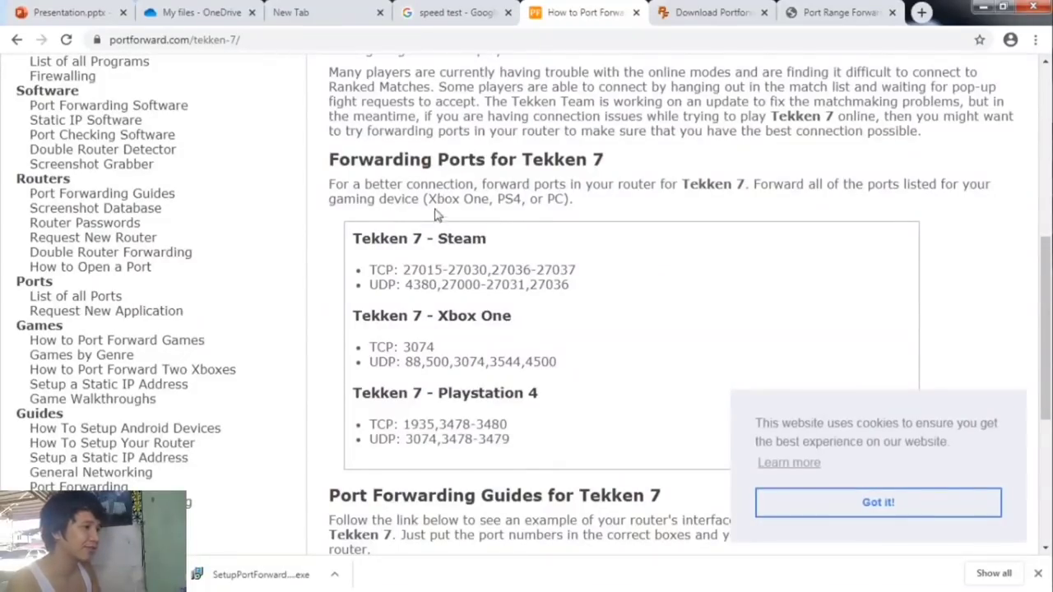
left_click(469, 12)
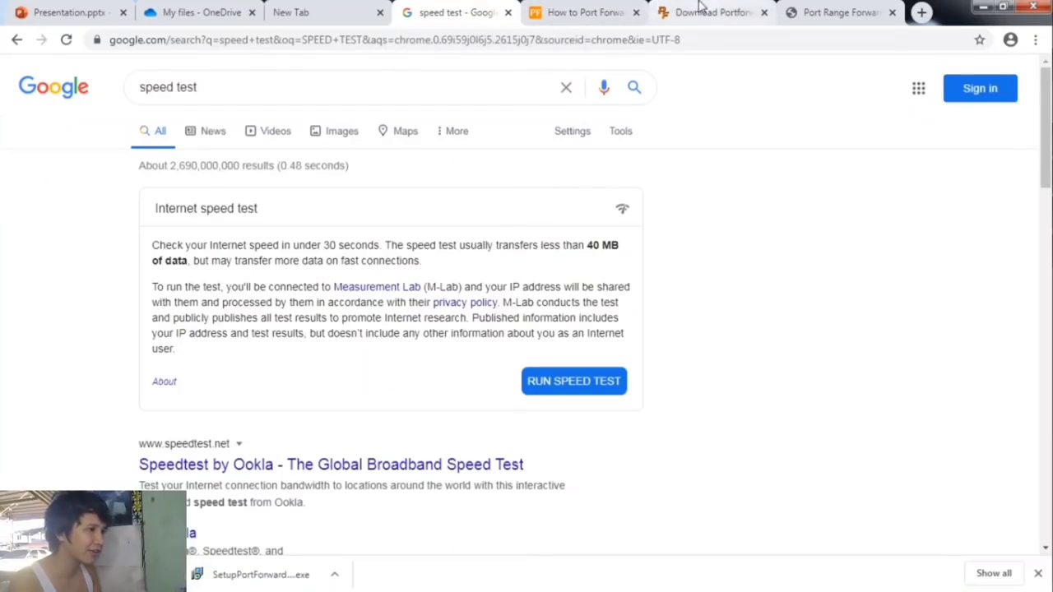
left_click(839, 12)
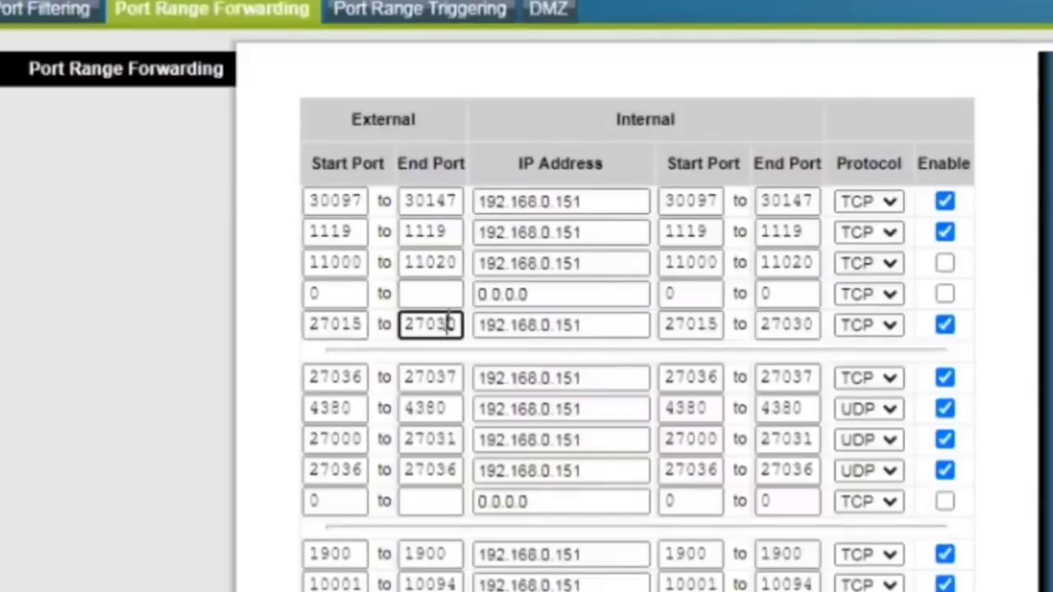
double_click(453, 324)
Check the computer's static IP in the static IP utility and set the fifth rule's IP address to 192.168.0.150.
left_click_drag(593, 324, 465, 331)
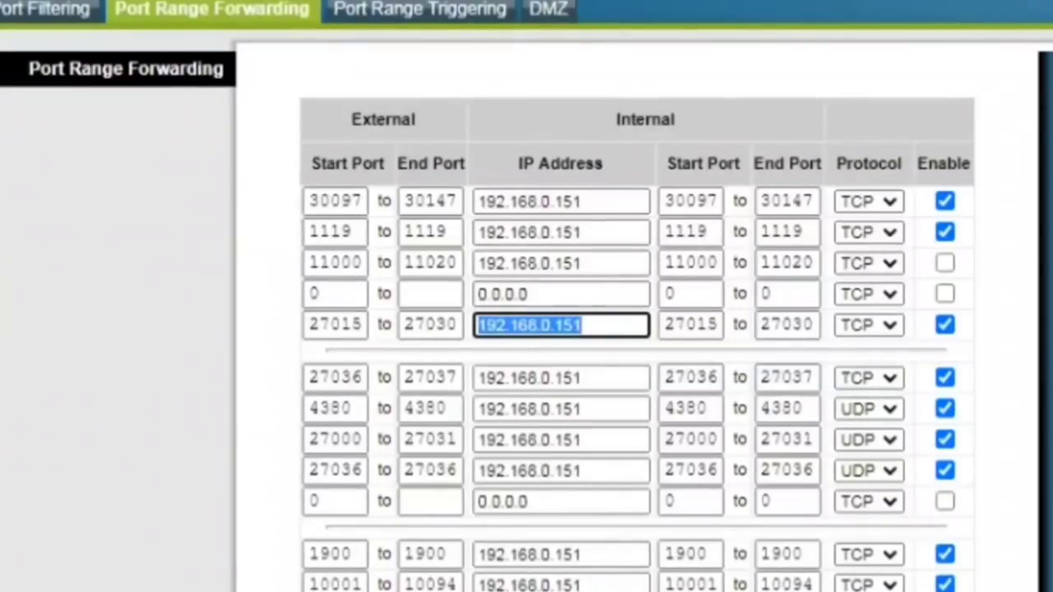
key("alt+Tab")
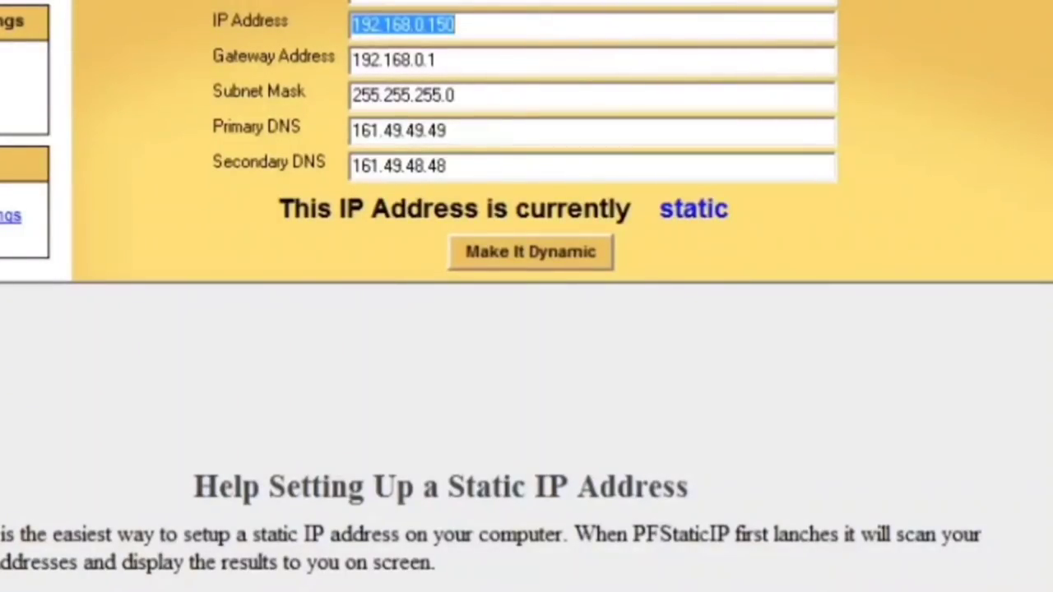
key("alt+Tab")
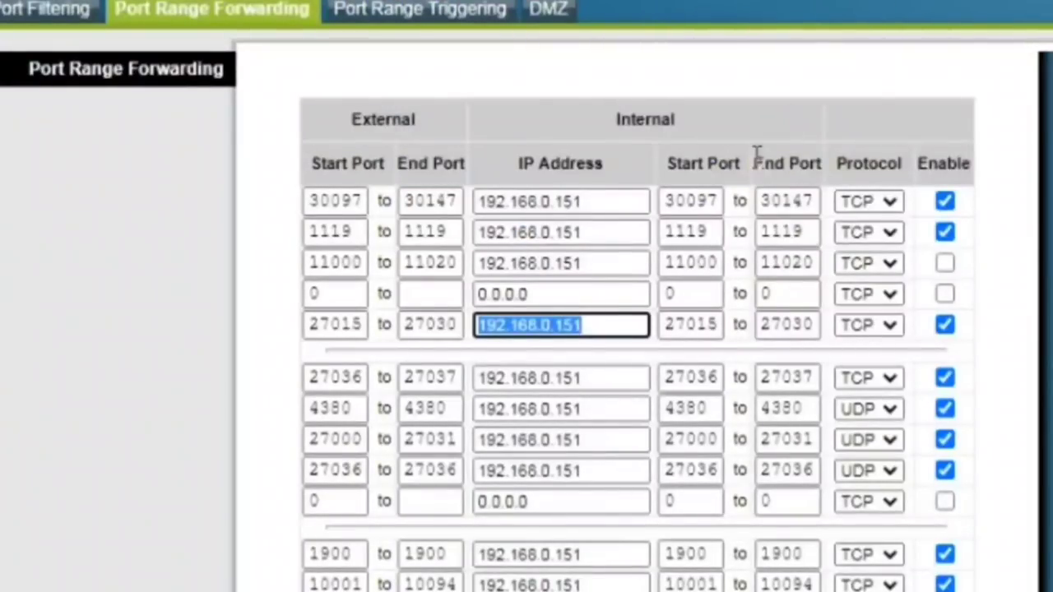
left_click(626, 326)
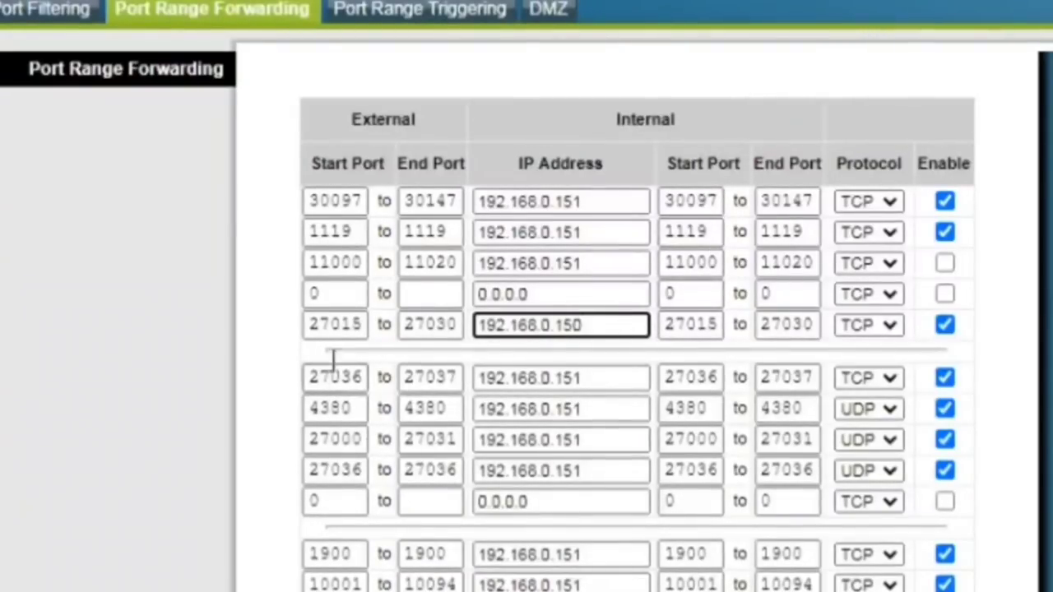
Compare the fifth rule's internal start and end ports with its external ports.
left_click(331, 324)
double_click(330, 325)
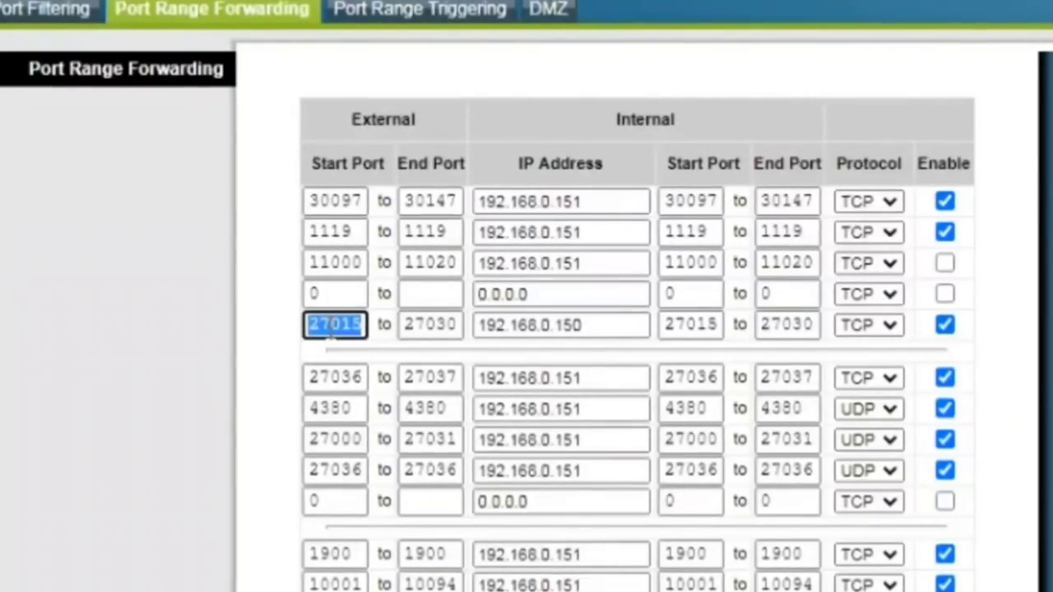
left_click(706, 326)
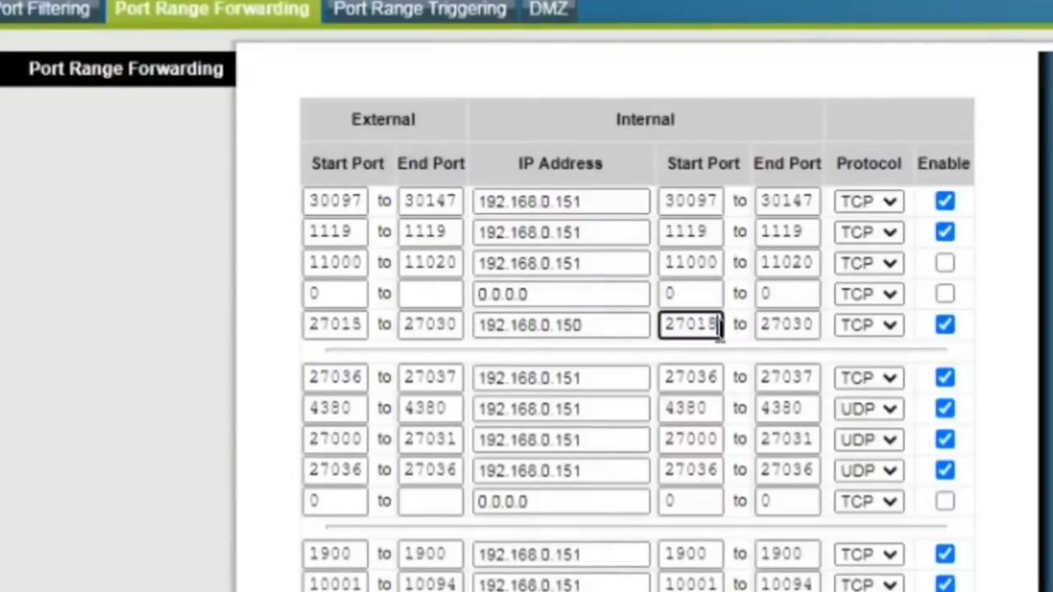
double_click(434, 329)
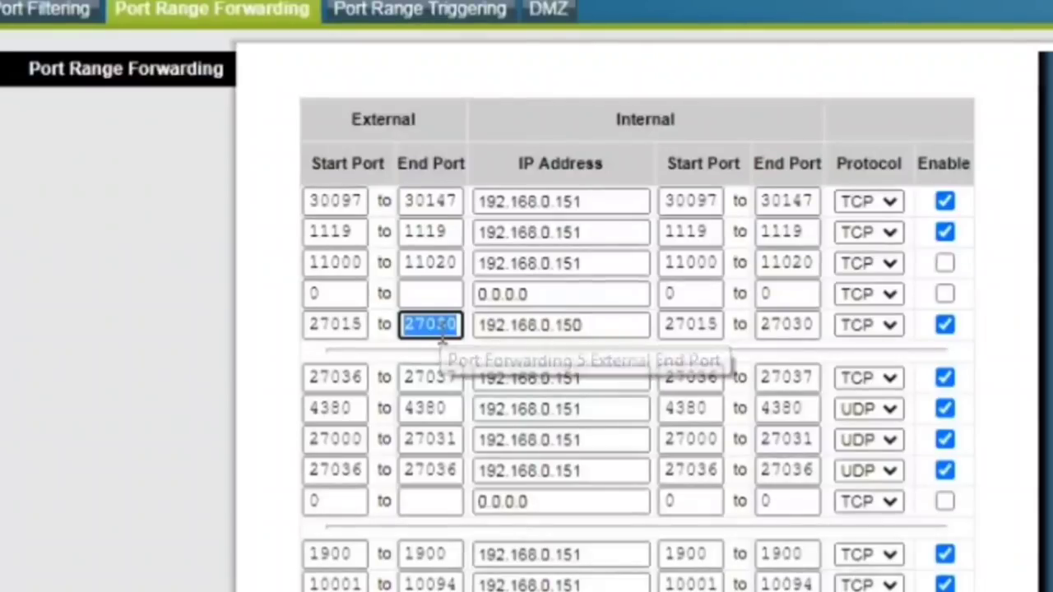
left_click(801, 327)
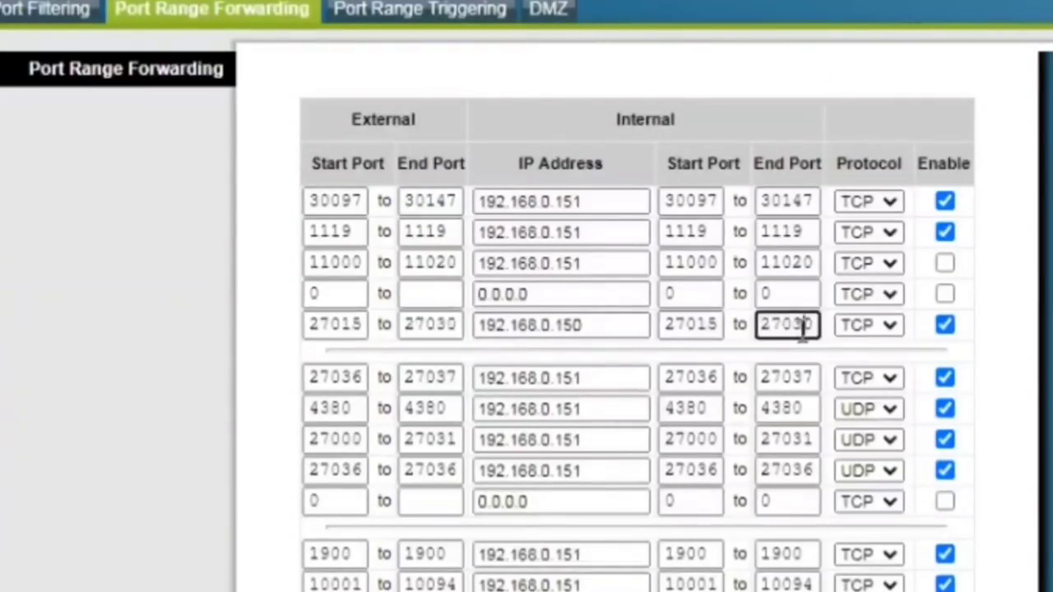
double_click(802, 331)
left_click(802, 330)
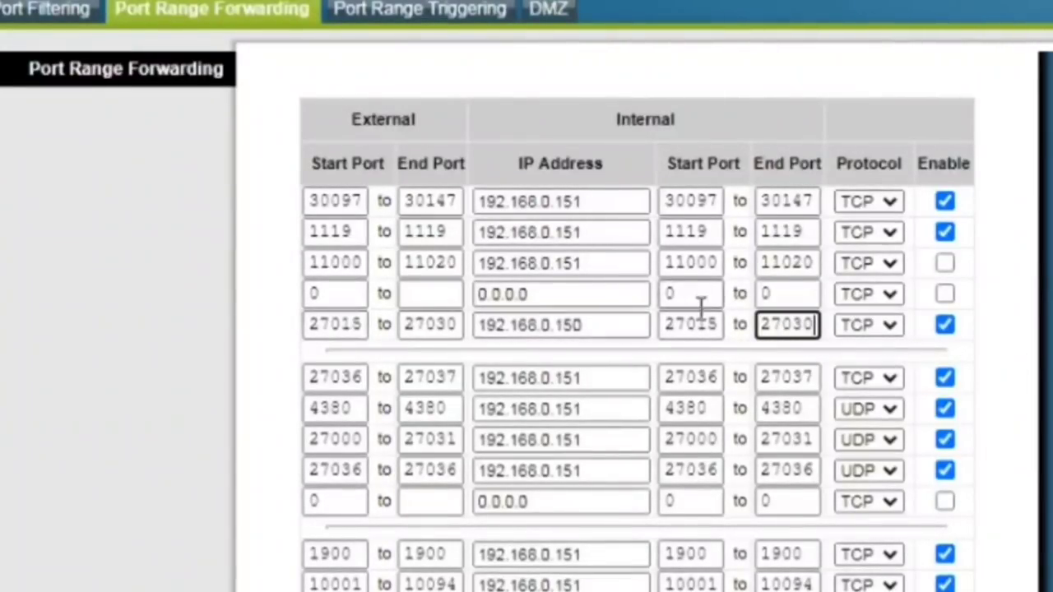
Select TCP as the fifth rule's protocol and compare it with the Steam TCP entry in the Tekken 7 guide.
left_click(860, 326)
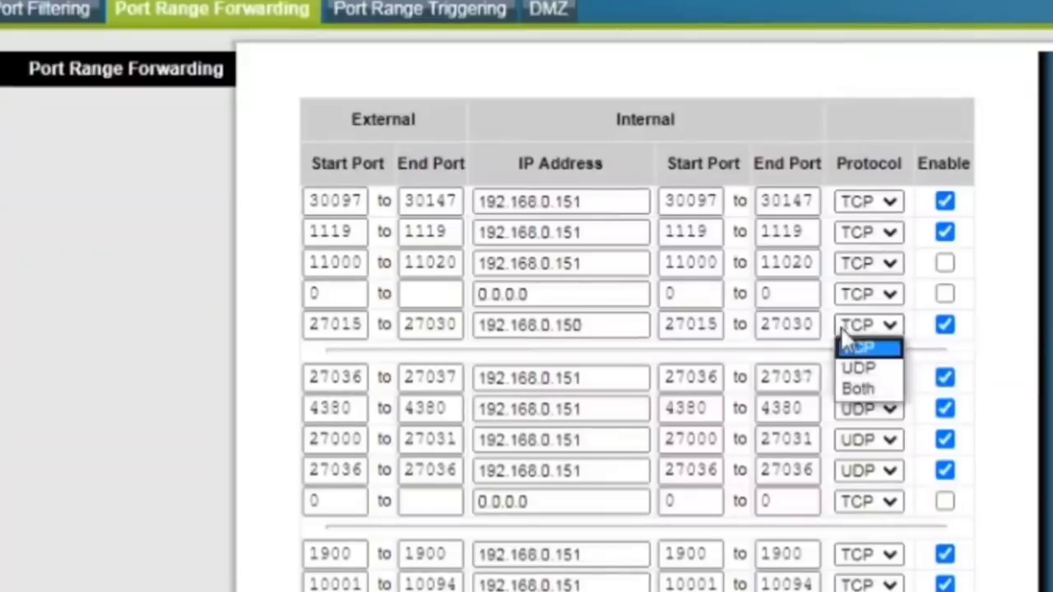
left_click(859, 349)
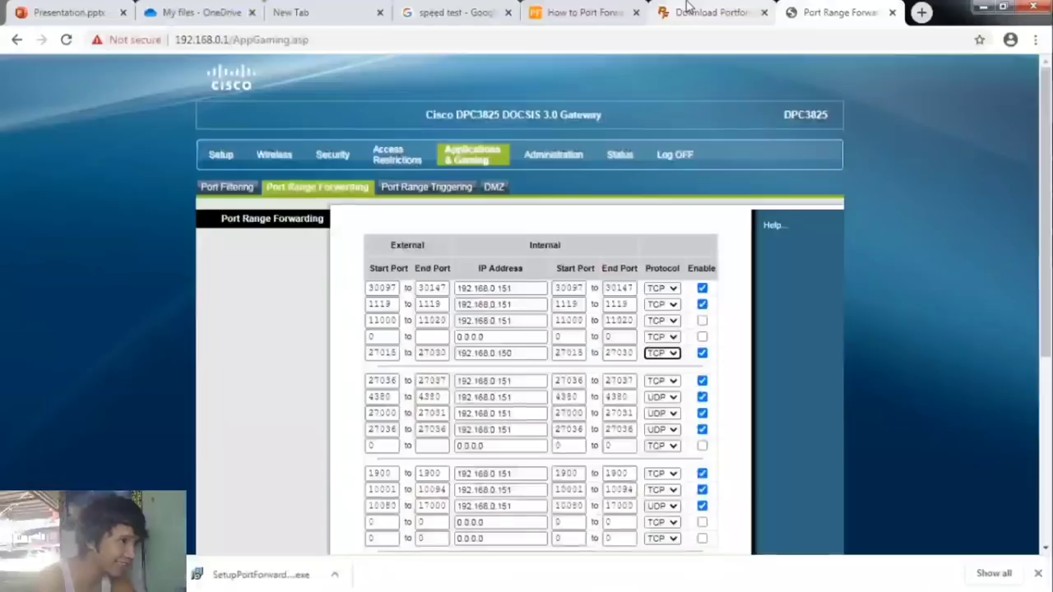
key("ctrl+shift+Tab")
key("ctrl+shift+Tab")
left_click_drag(385, 275, 402, 273)
left_click(504, 6)
left_click(564, 10)
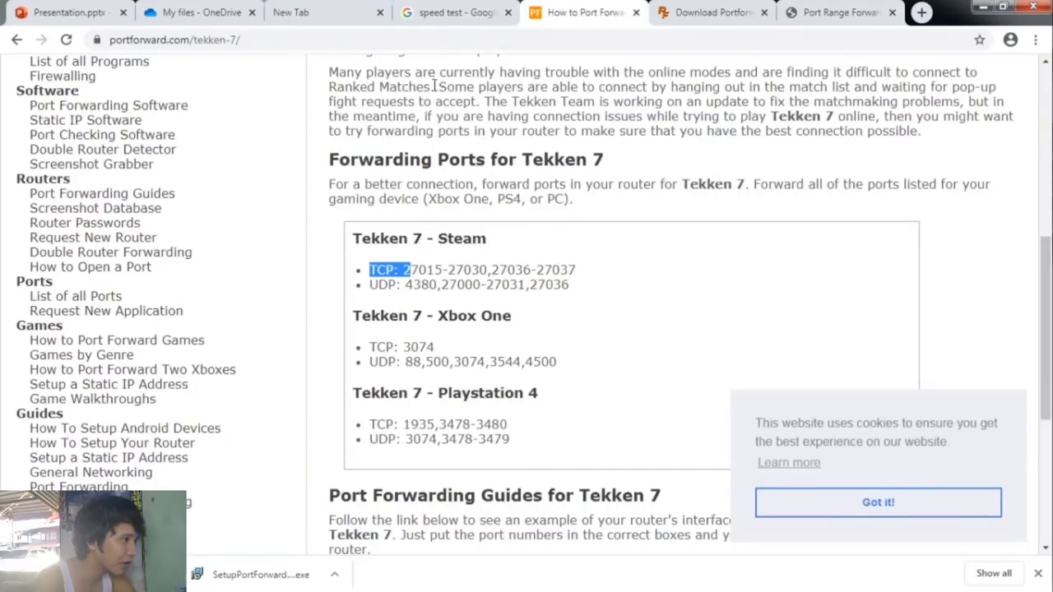
Return to the router table, check the fifth rule's enable setting and look over the remaining rules.
left_click(837, 12)
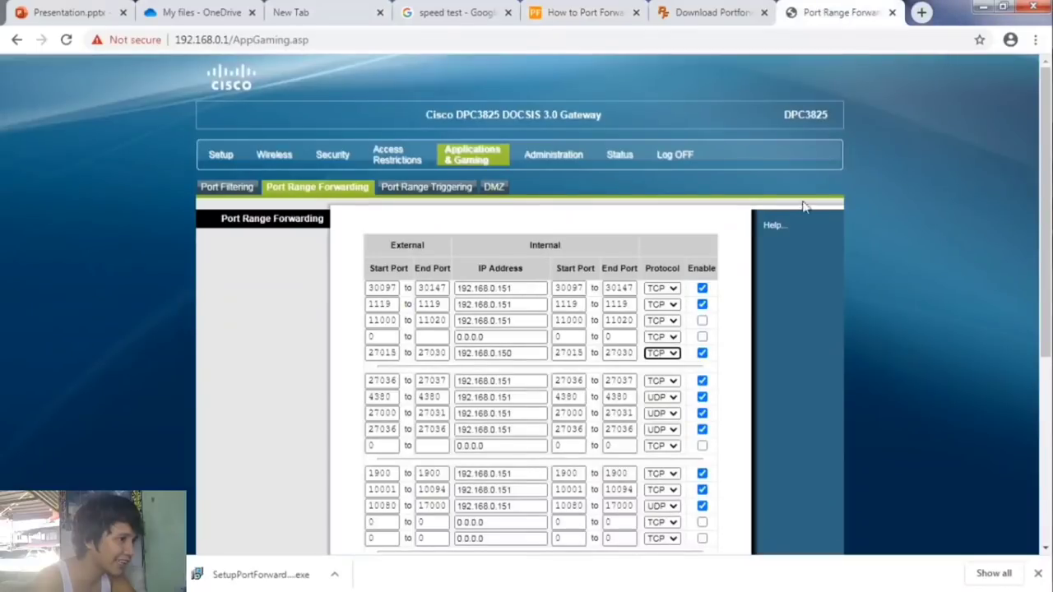
left_click(702, 354)
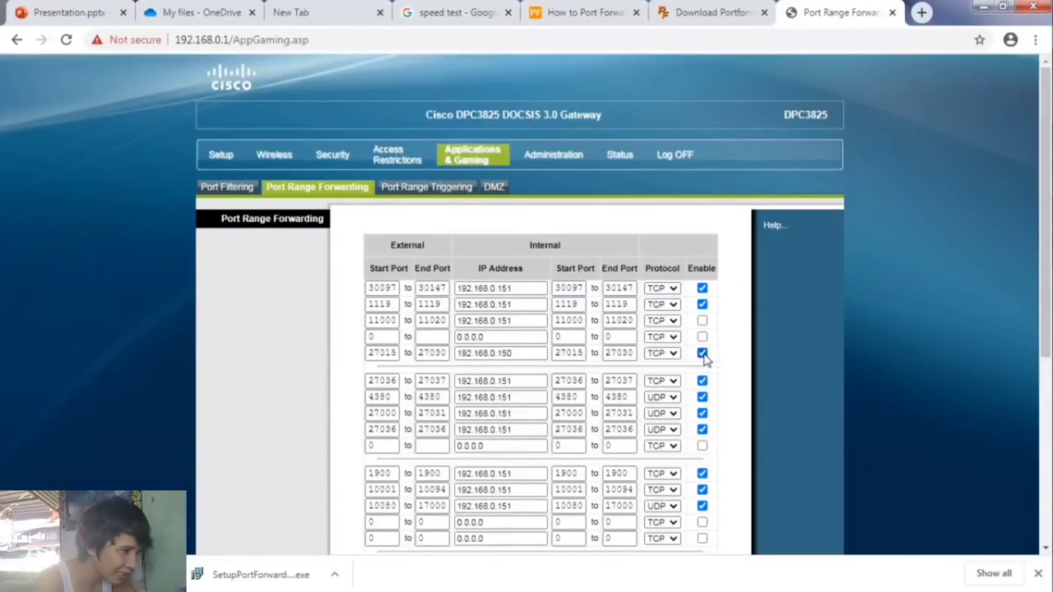
scroll(510, 338, "down", 2)
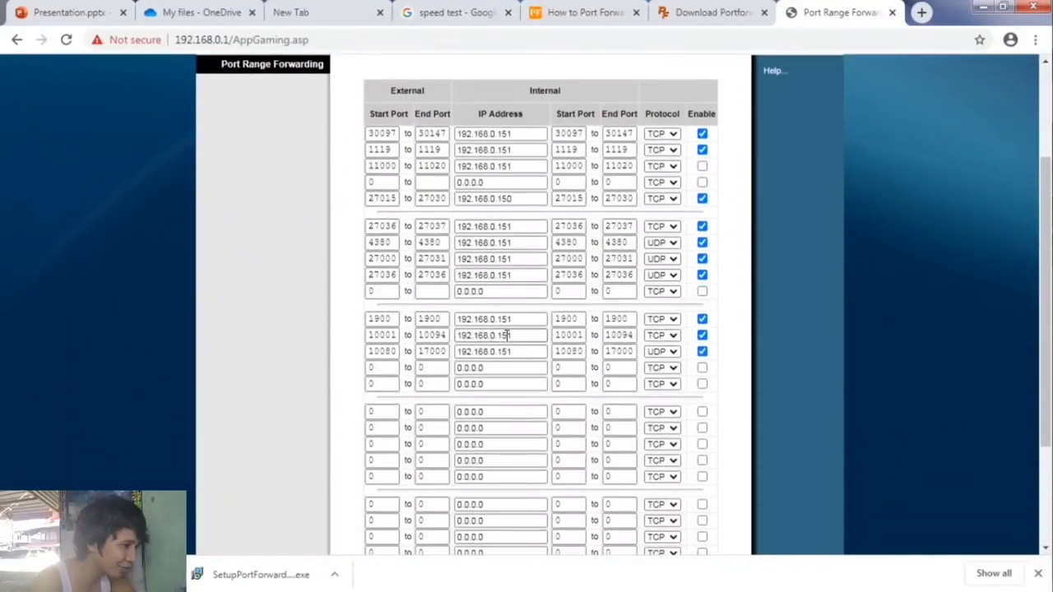
scroll(505, 245, "up", 2)
Highlight start port 27036 in the guide's second Steam TCP range and compare it with the sixth rule's external start port.
left_click(584, 12)
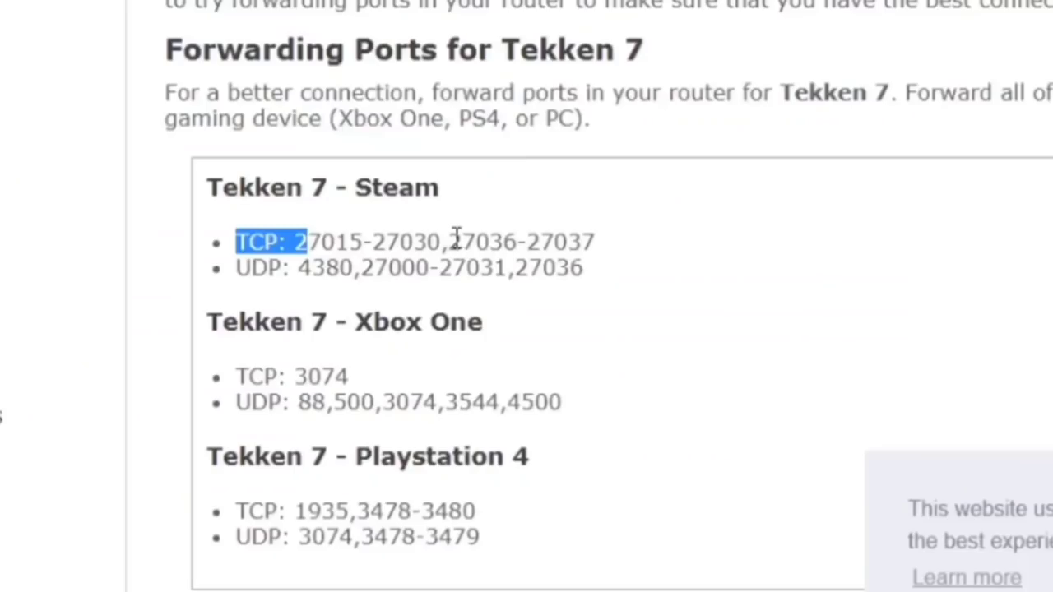
left_click_drag(495, 268, 531, 278)
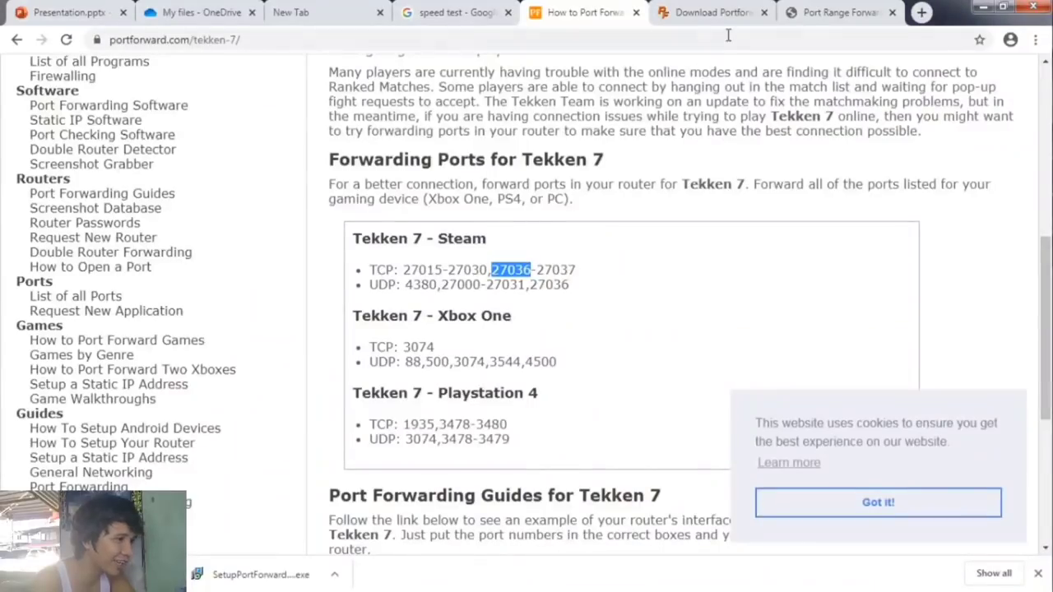
left_click(872, 11)
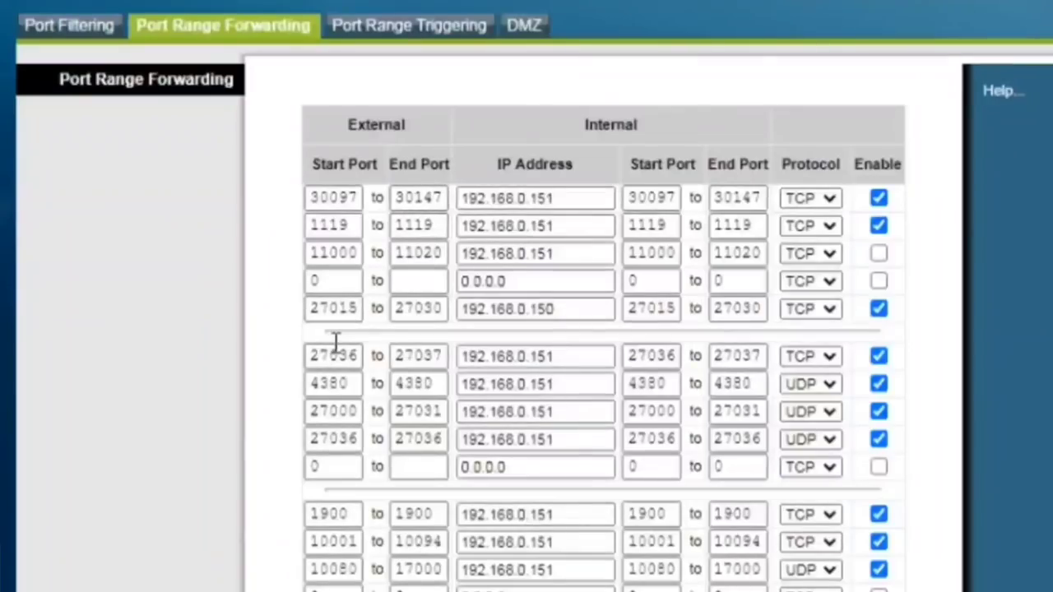
double_click(334, 352)
left_click(681, 10)
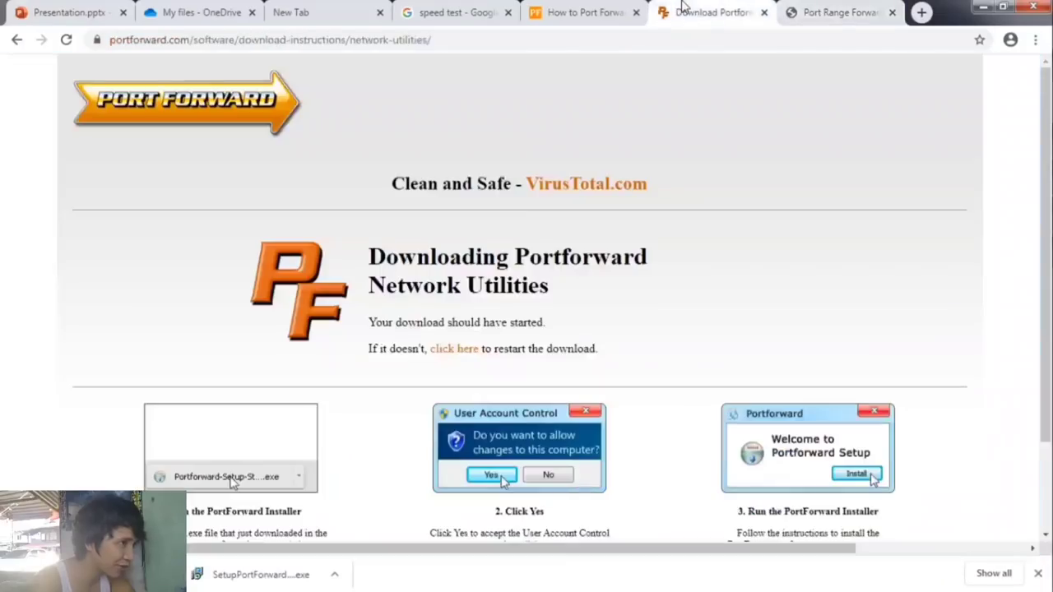
left_click(576, 10)
left_click(790, 13)
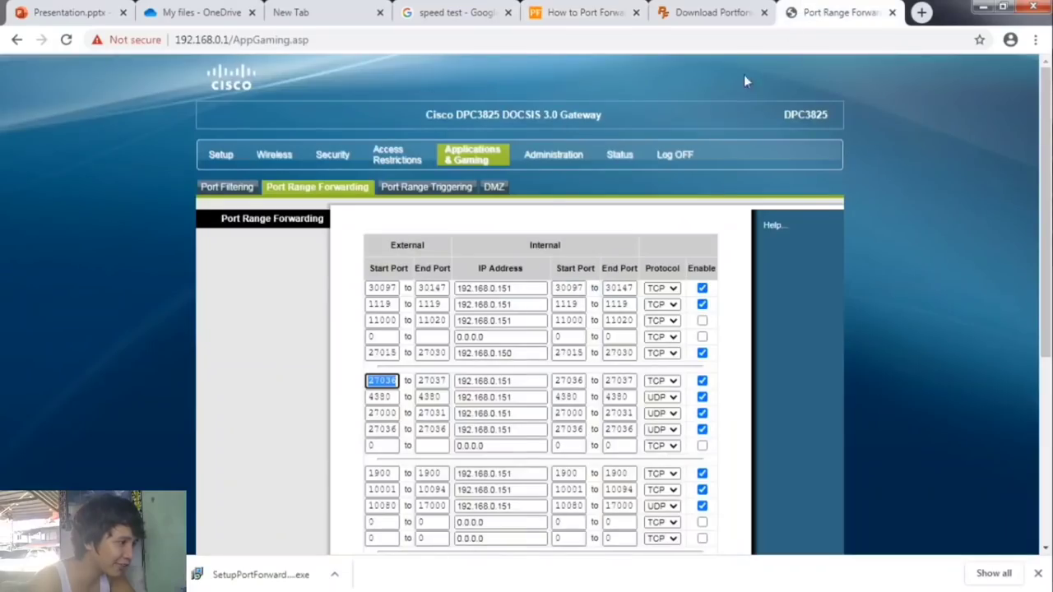
left_click(393, 381)
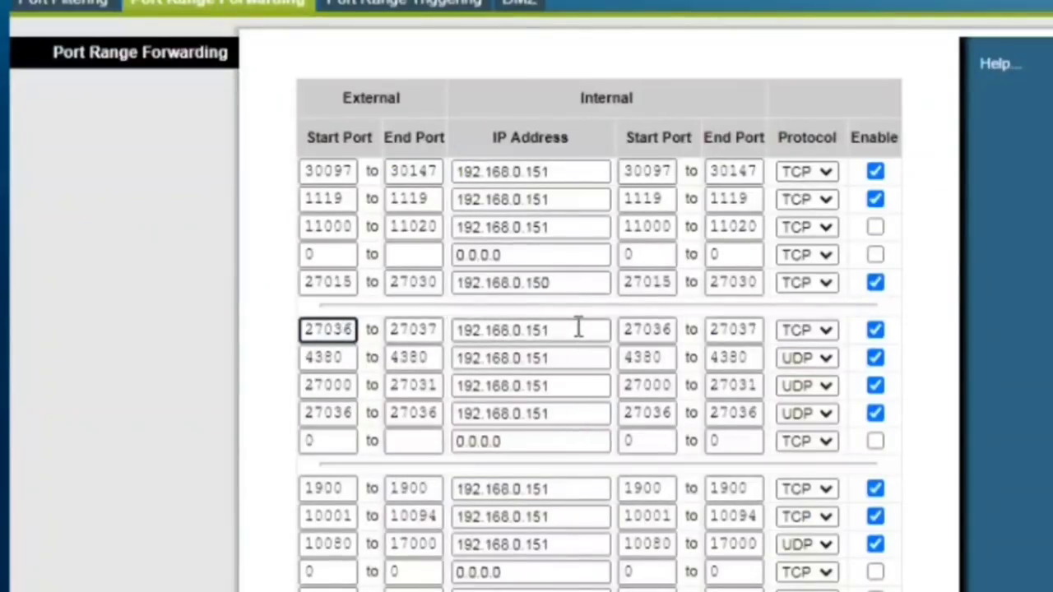
Copy IP address 192.168.0.150 from the fifth rule into the sixth rule, for ports 27036 to 27037.
left_click_drag(528, 378, 380, 384)
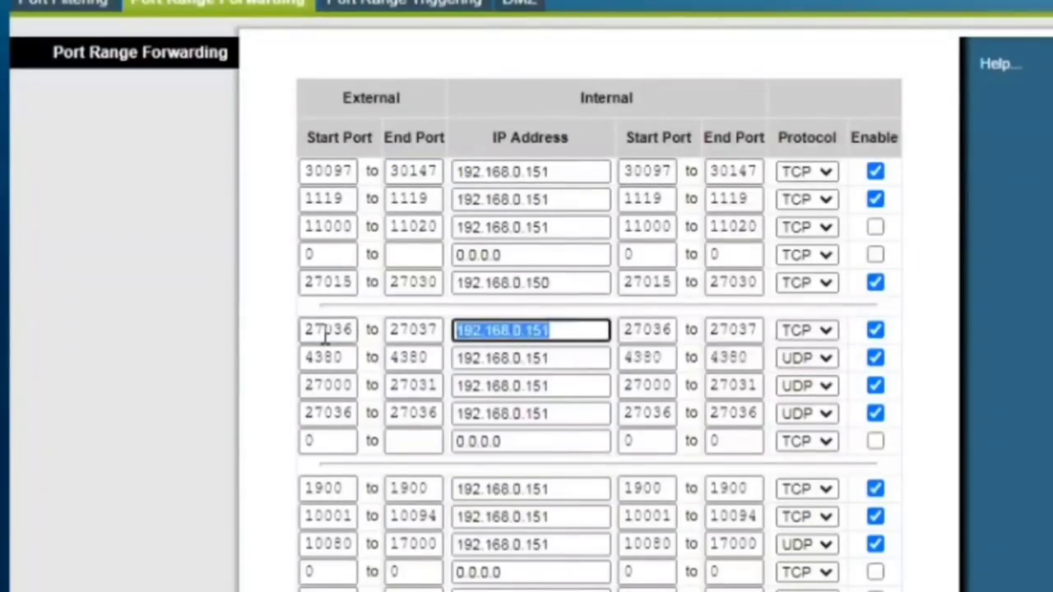
double_click(510, 282)
key("ctrl+c")
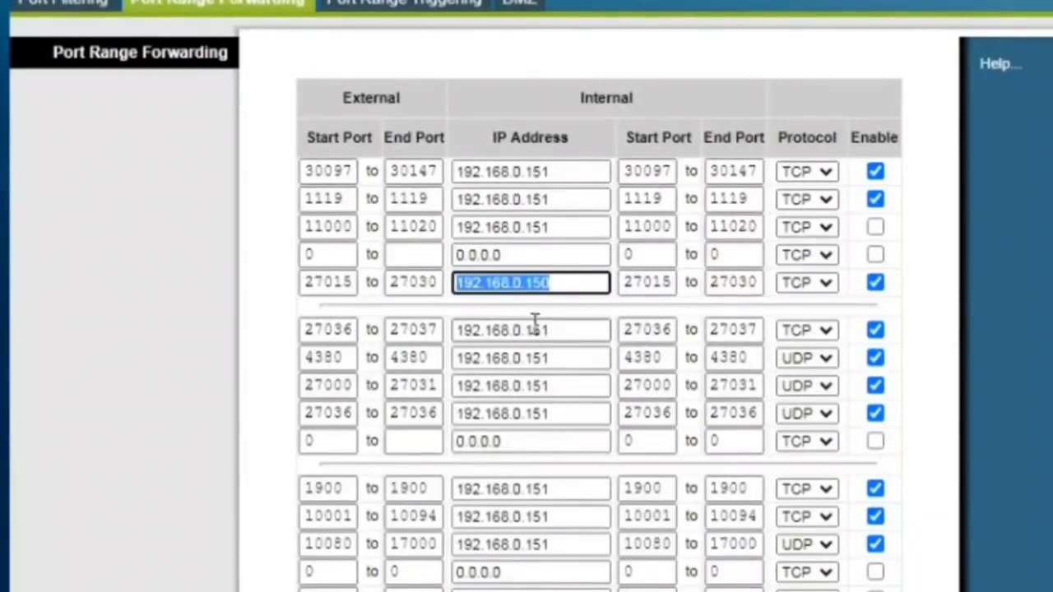
double_click(536, 327)
key("ctrl+v")
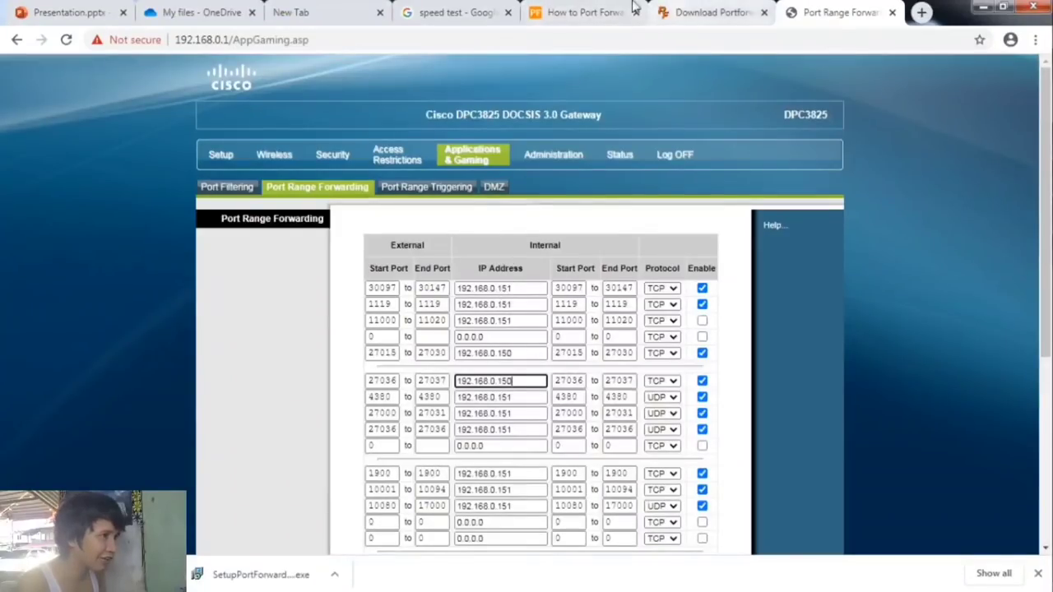
Return to the Tekken 7 guide and highlight end port 27037 in the second Steam TCP range.
left_click(582, 12)
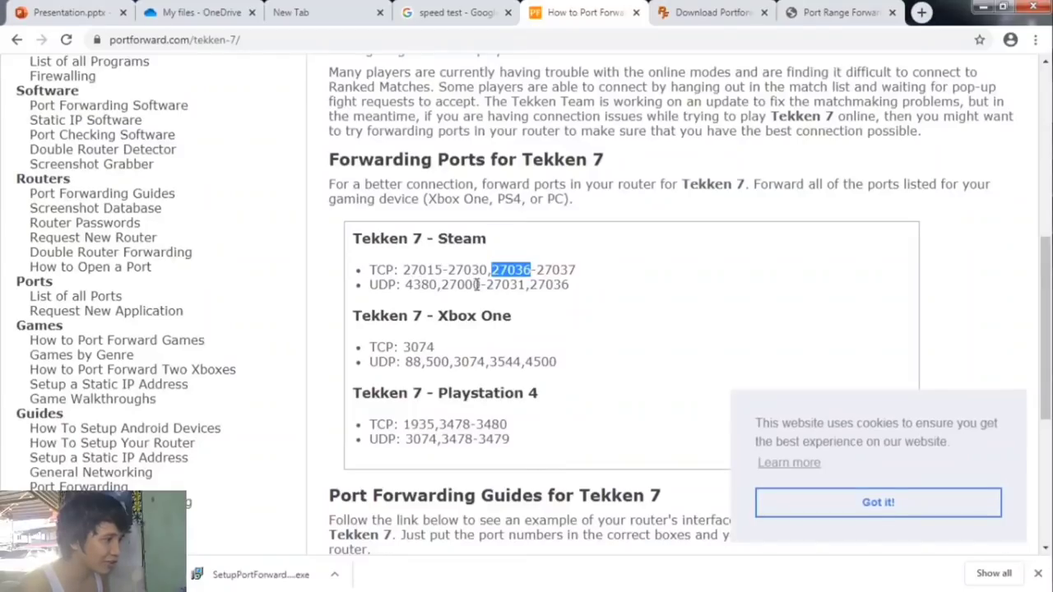
double_click(536, 270)
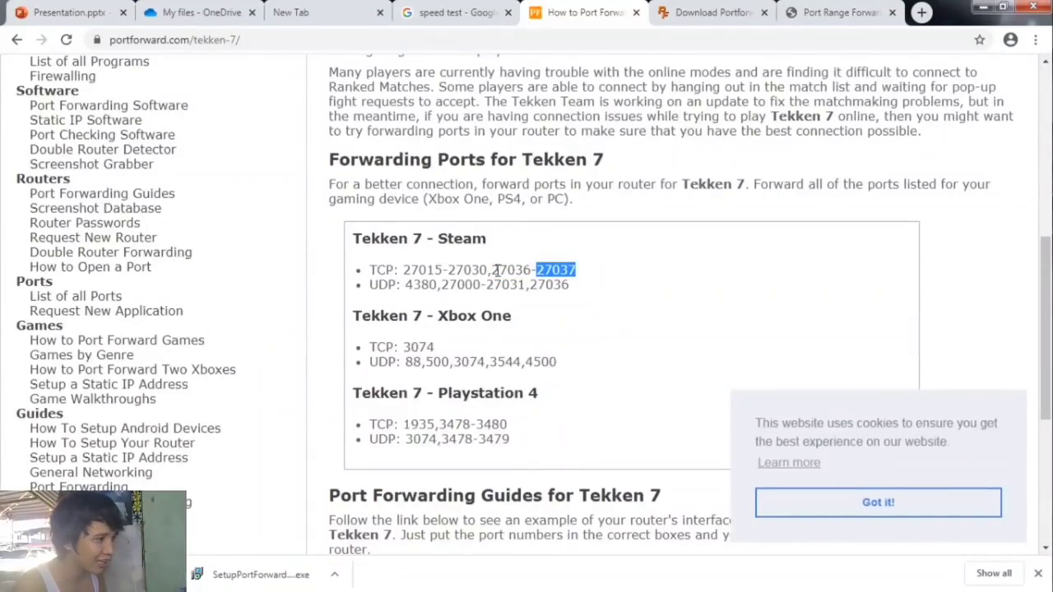
left_click_drag(403, 271, 466, 272)
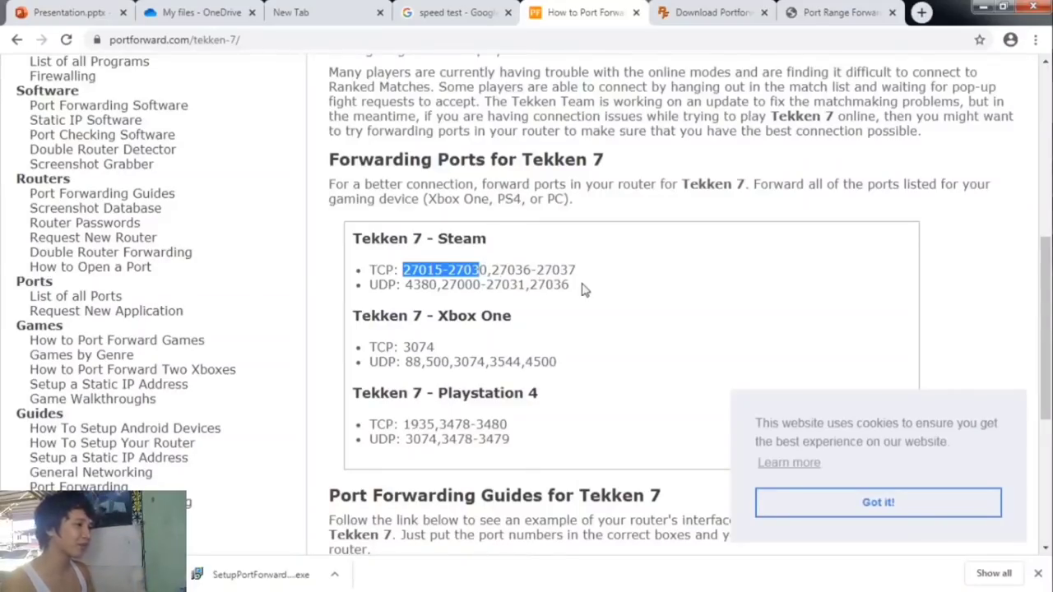
left_click(686, 12)
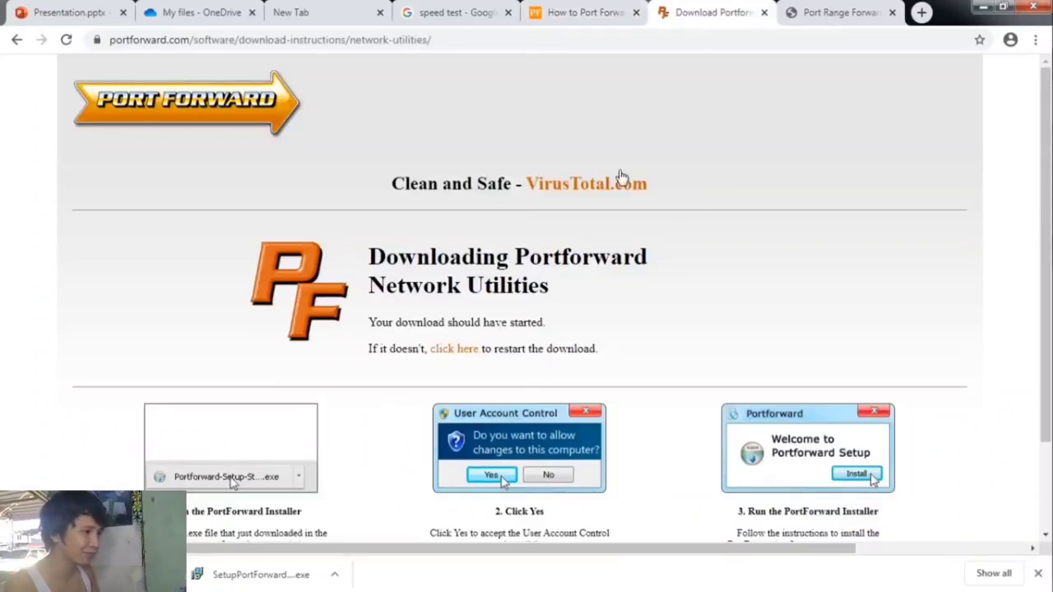
left_click(851, 12)
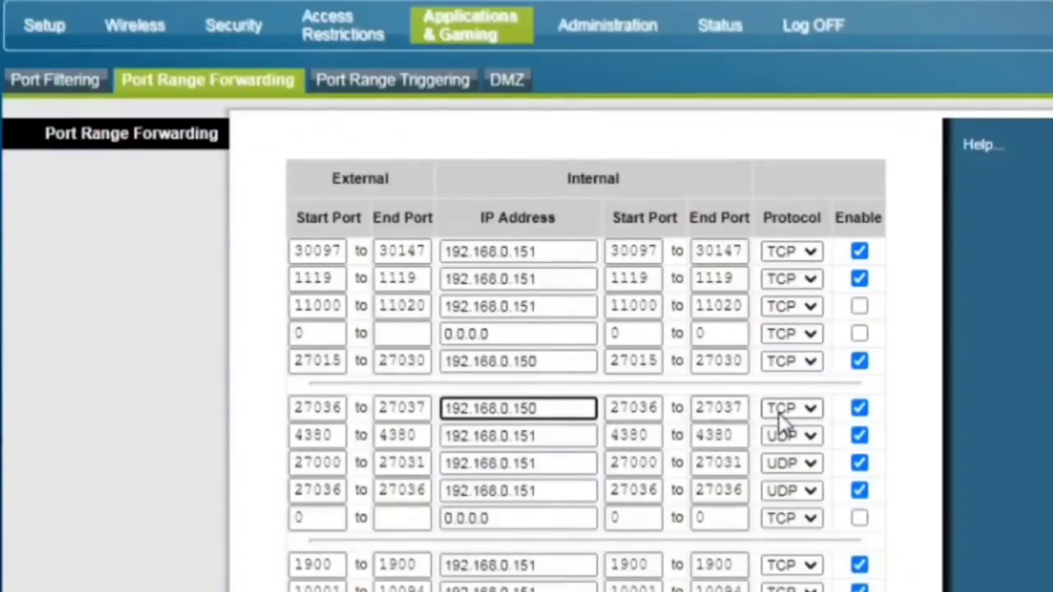
Select TCP for the sixth rule, ports 27036 to 27037, and leave the rule enabled.
left_click(856, 408)
left_click(813, 409)
left_click(815, 423)
left_click(858, 410)
left_click(857, 409)
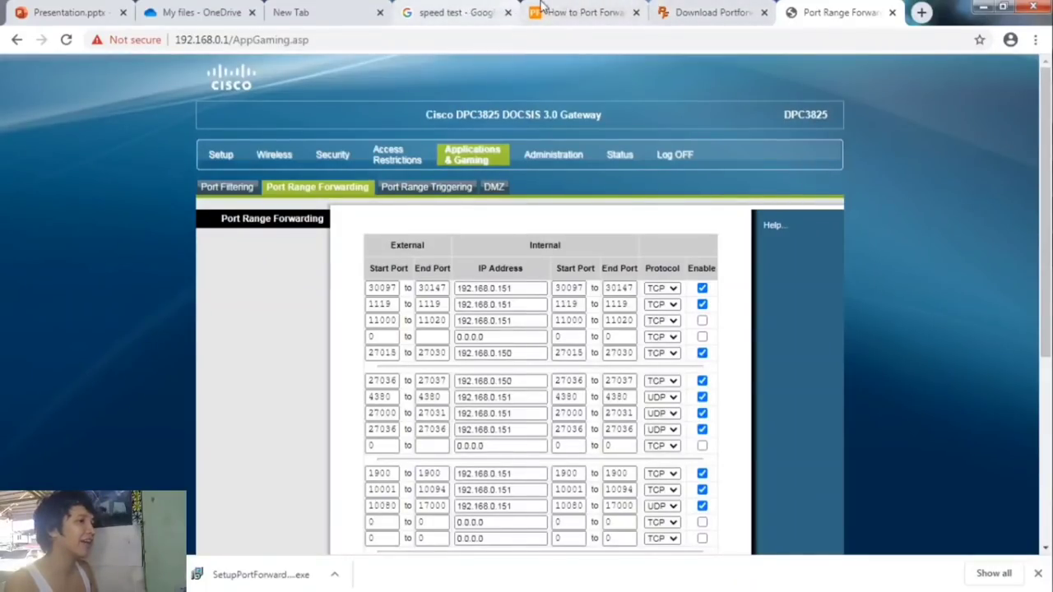
Go back to the Tekken 7 guide and copy the first Steam UDP port, 4380.
left_click(536, 8)
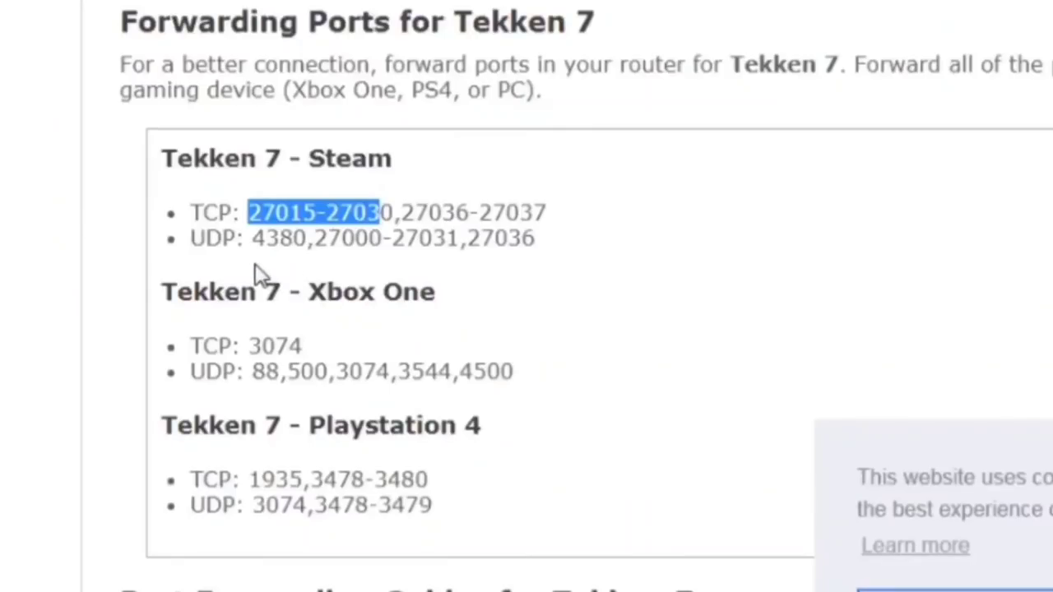
left_click_drag(247, 243, 298, 240)
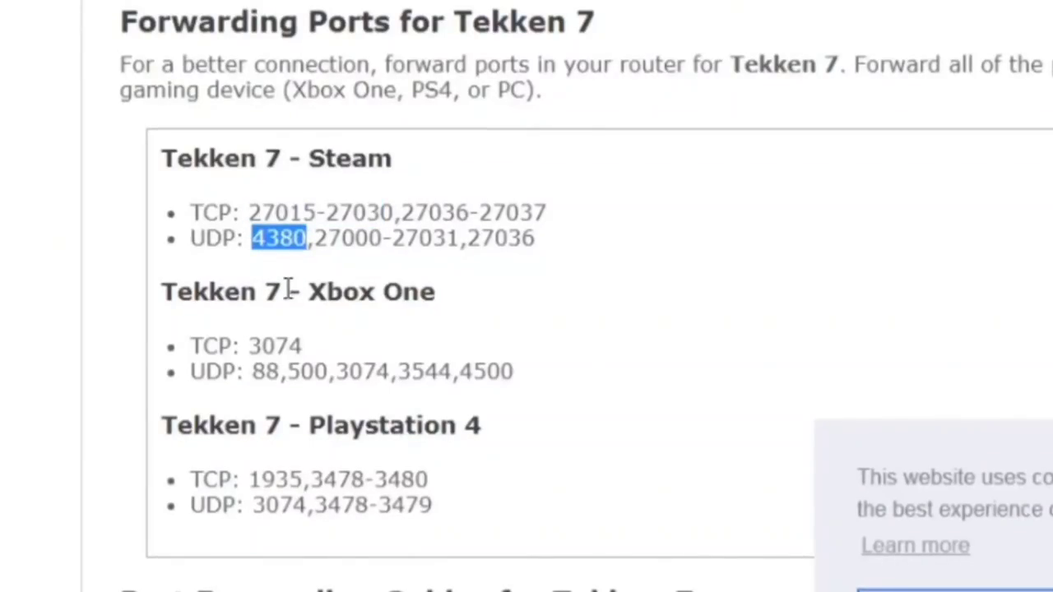
right_click(291, 247)
left_click(314, 261)
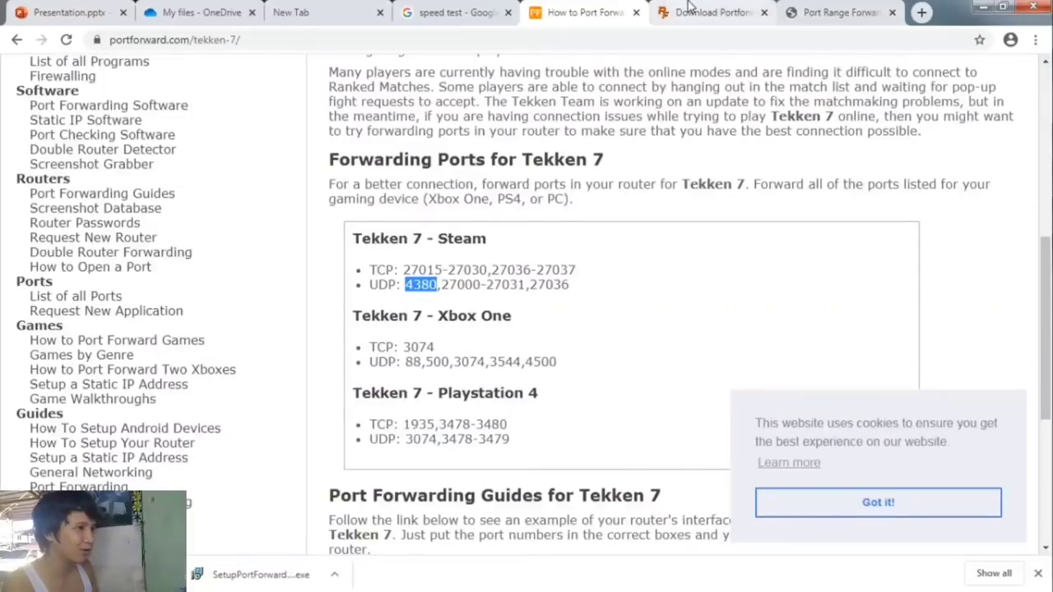
Return to the router table and check the seventh rule's external start and end ports against UDP port 4380.
left_click(831, 12)
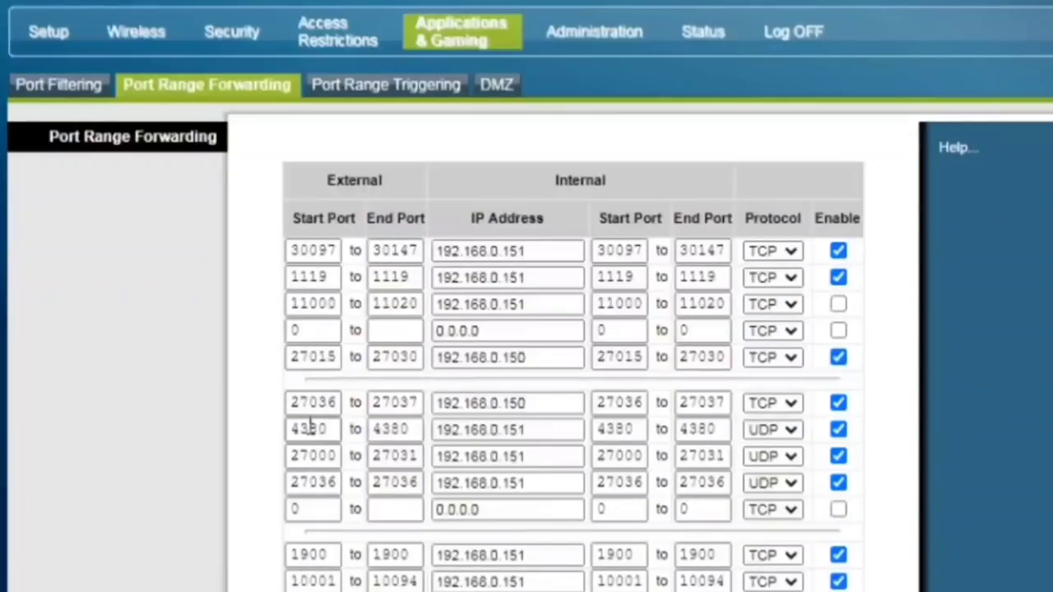
double_click(378, 396)
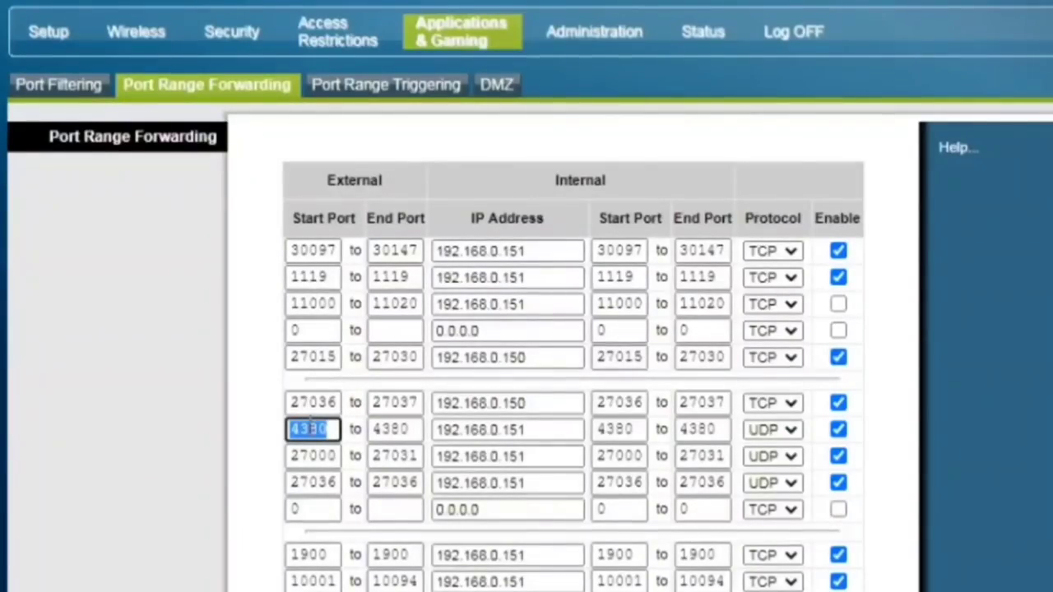
left_click_drag(392, 188, 310, 181)
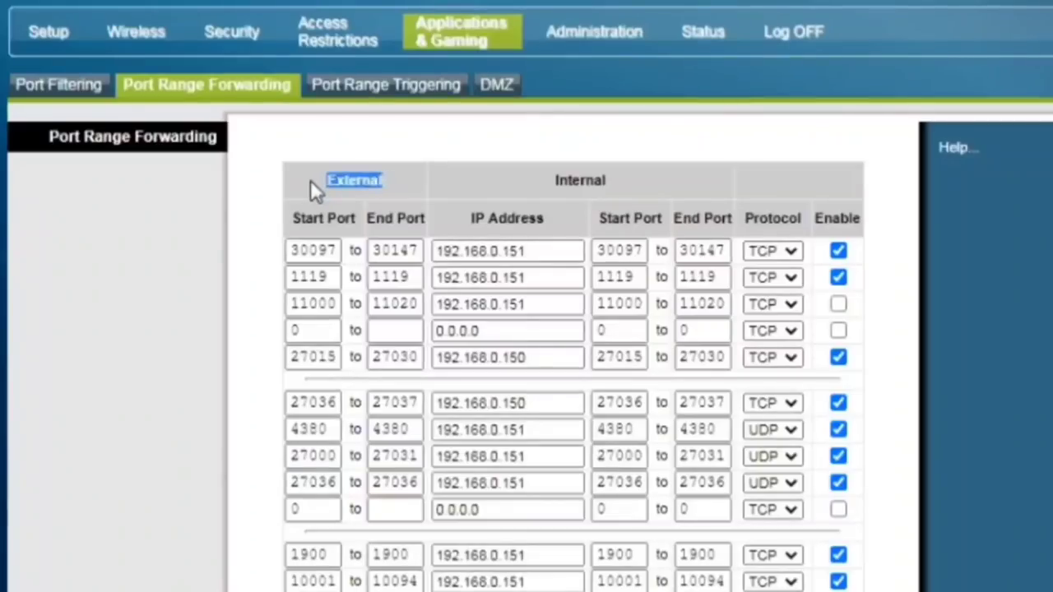
double_click(319, 432)
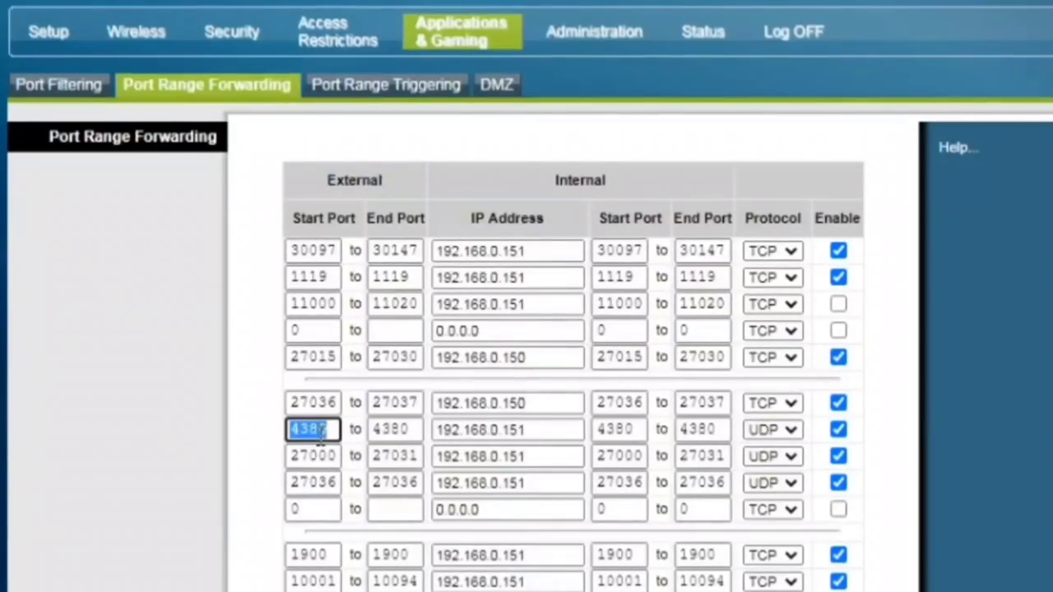
double_click(408, 431)
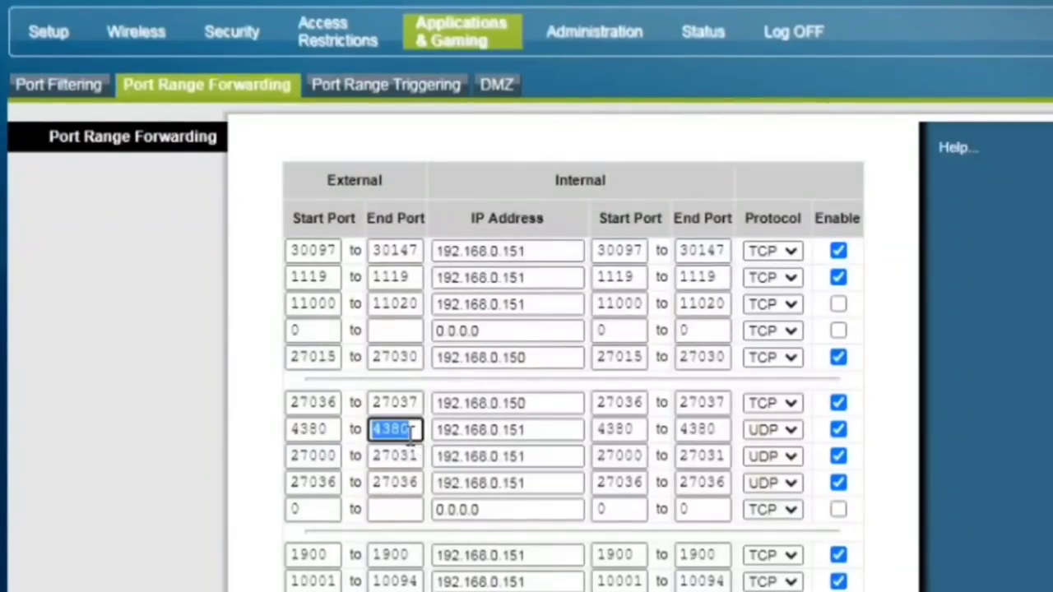
Copy IP address 192.168.0.150 from the sixth rule into the seventh rule, for port 4380.
double_click(538, 430)
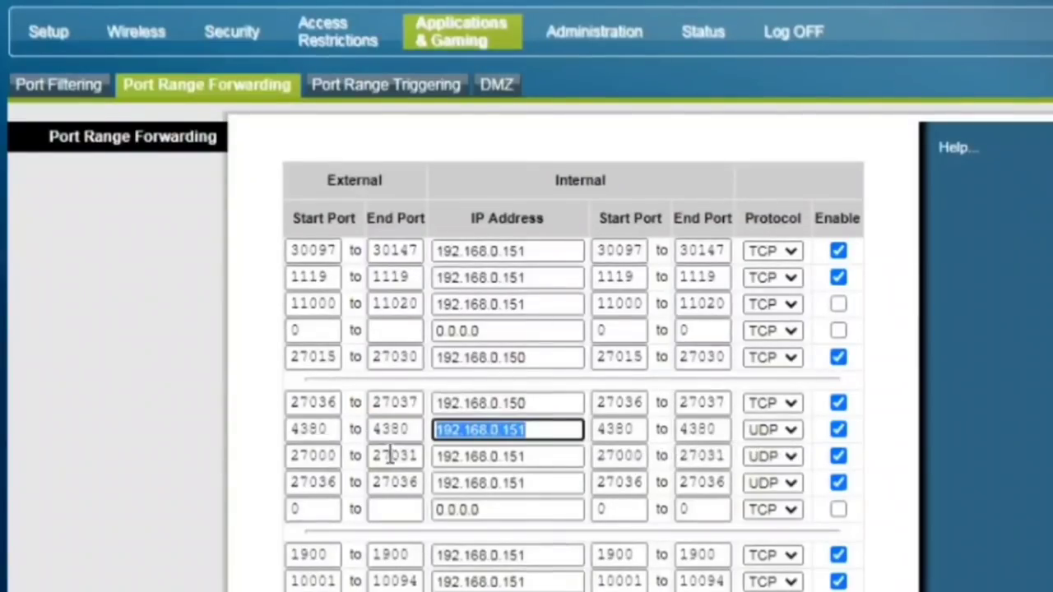
double_click(497, 404)
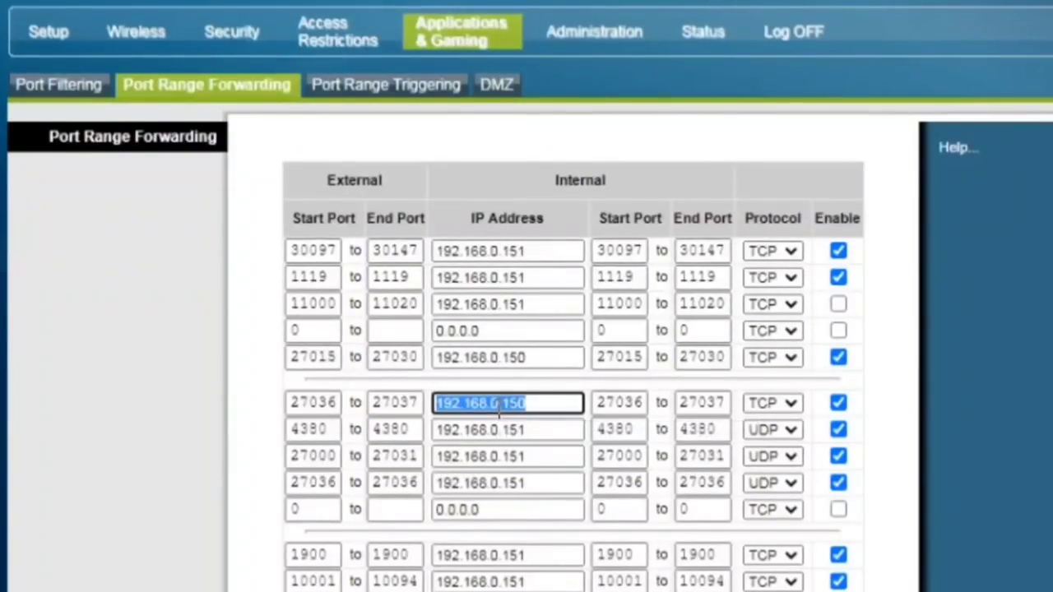
double_click(518, 431)
key("ctrl+v")
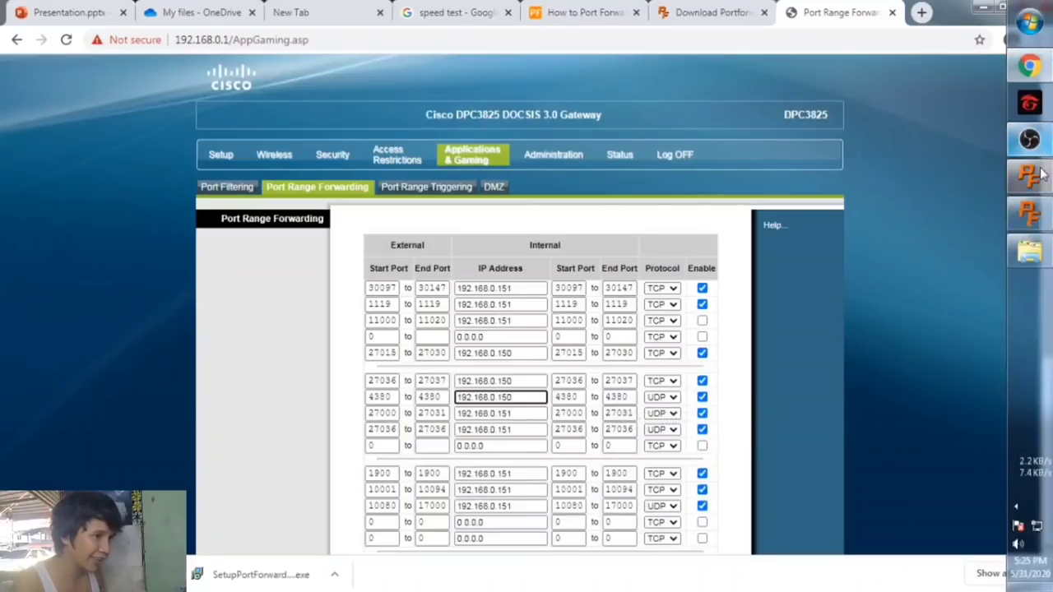
Switch to Portforward Setup Static IP Address to check the IP address, and return to inspect the seventh rule's internal ports.
left_click(1033, 179)
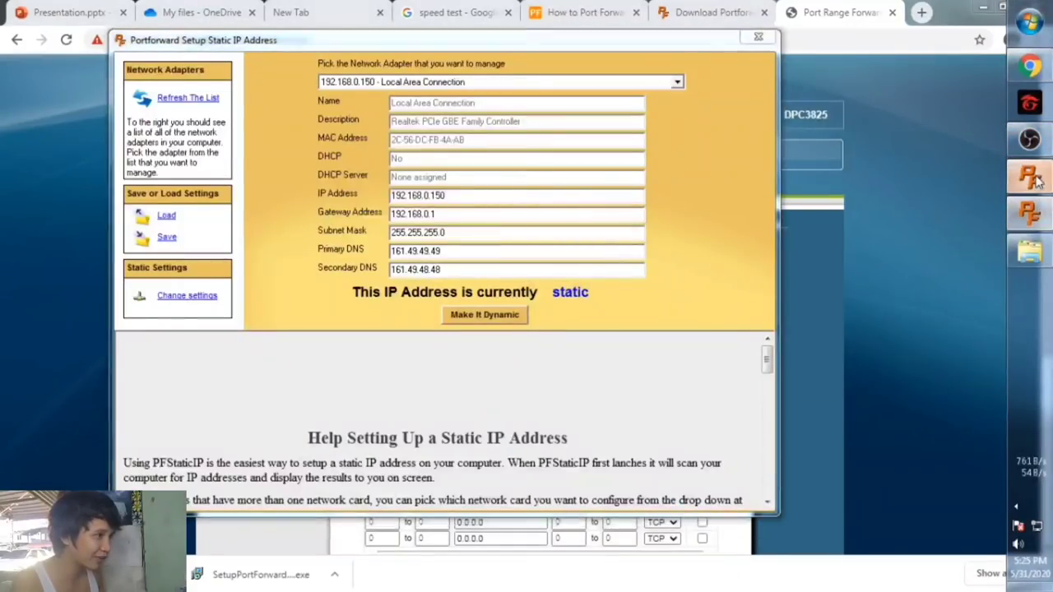
left_click(1028, 212)
left_click(1029, 176)
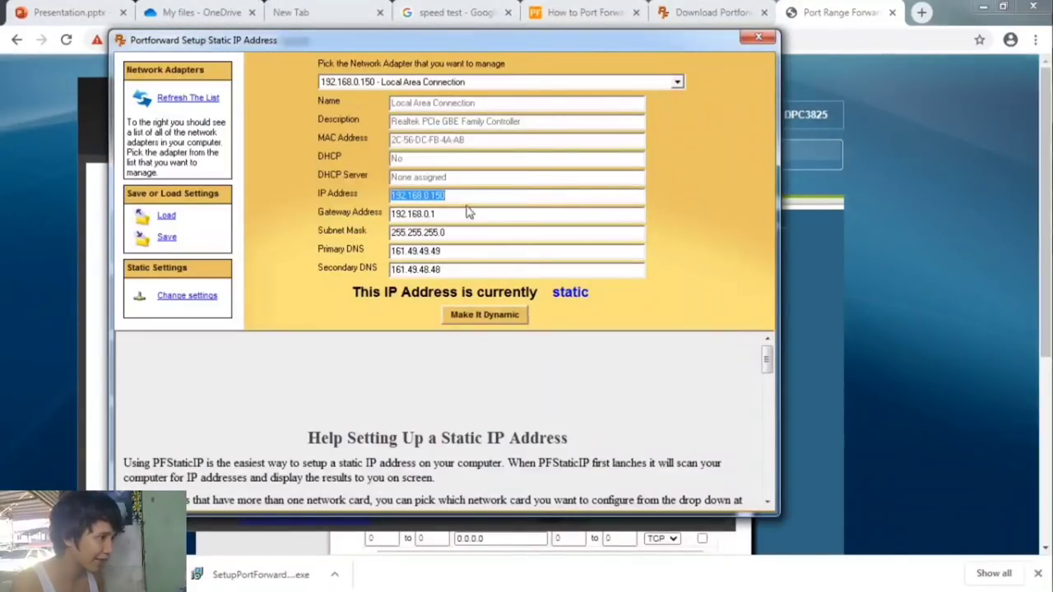
left_click(910, 235)
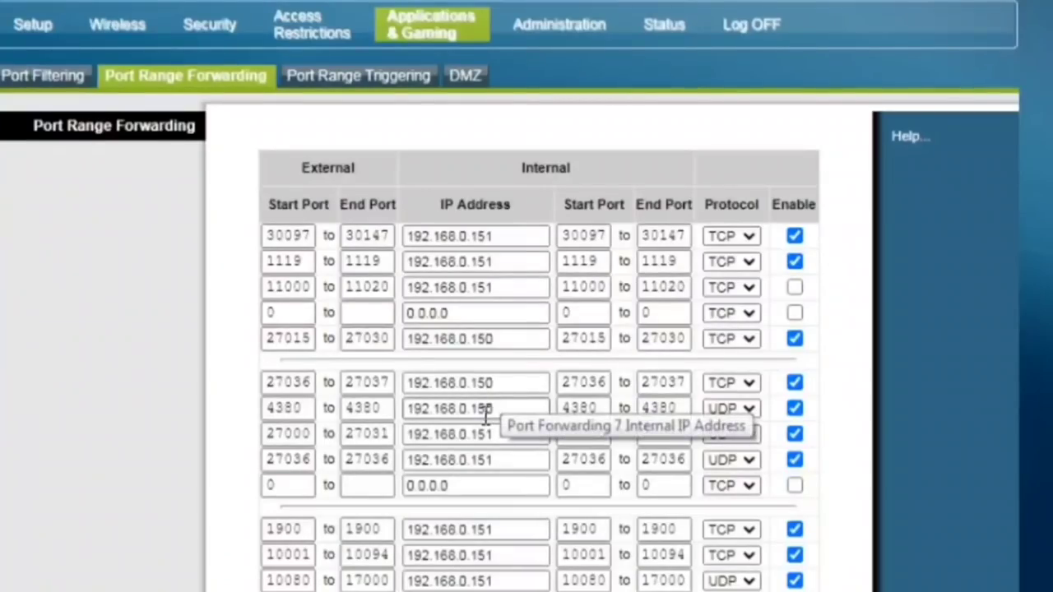
double_click(583, 408)
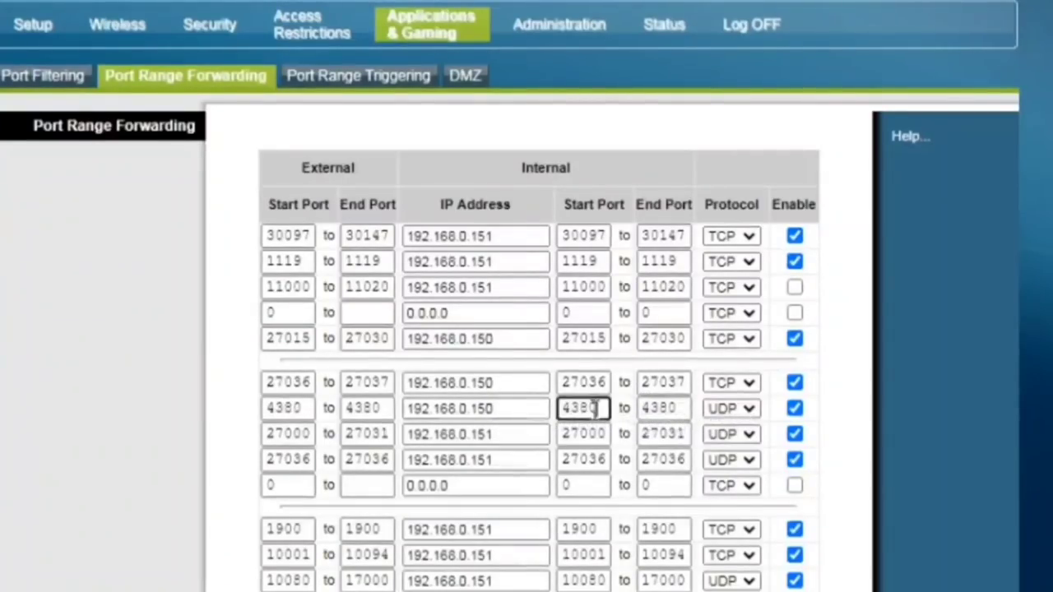
double_click(660, 407)
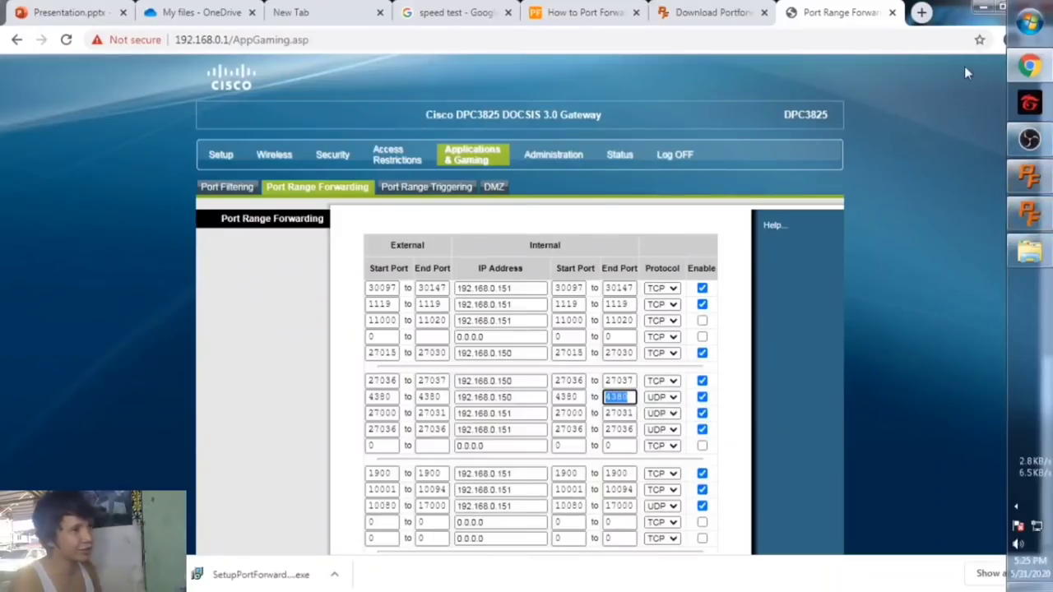
left_click(689, 10)
left_click(612, 10)
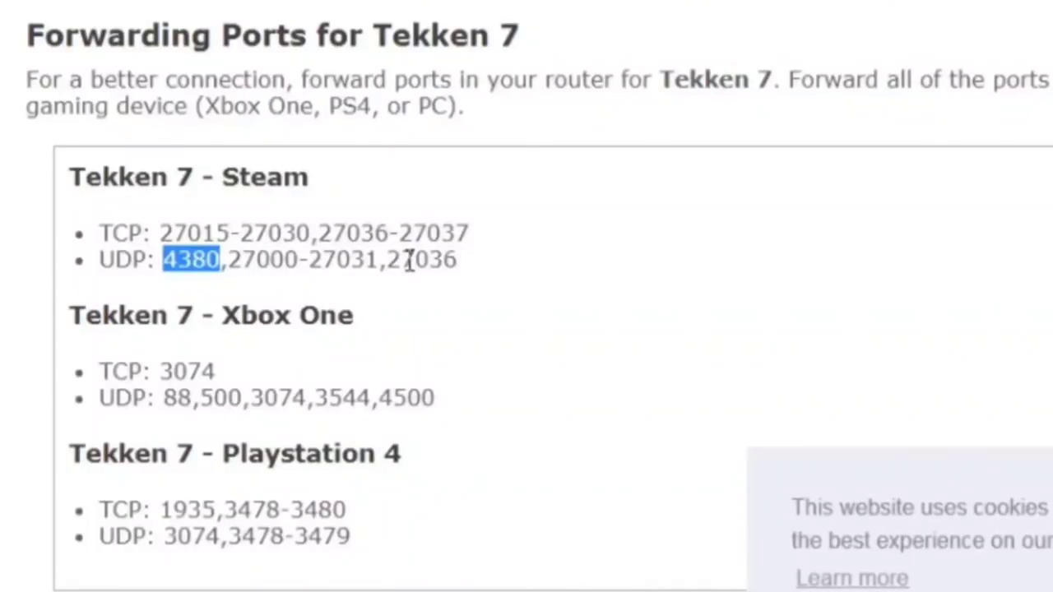
left_click_drag(230, 268, 378, 256)
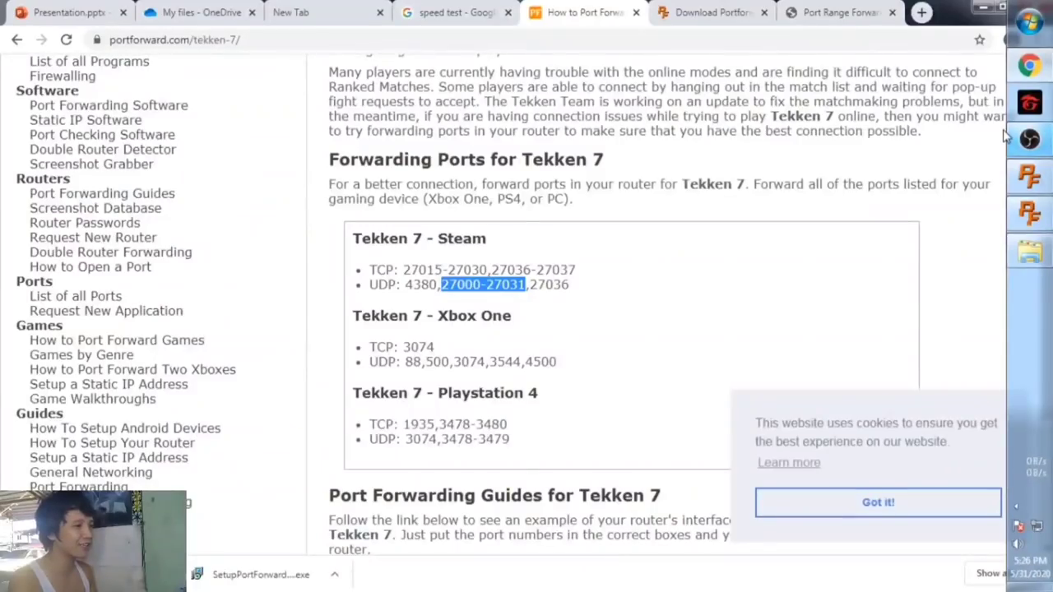
left_click(743, 16)
left_click(834, 11)
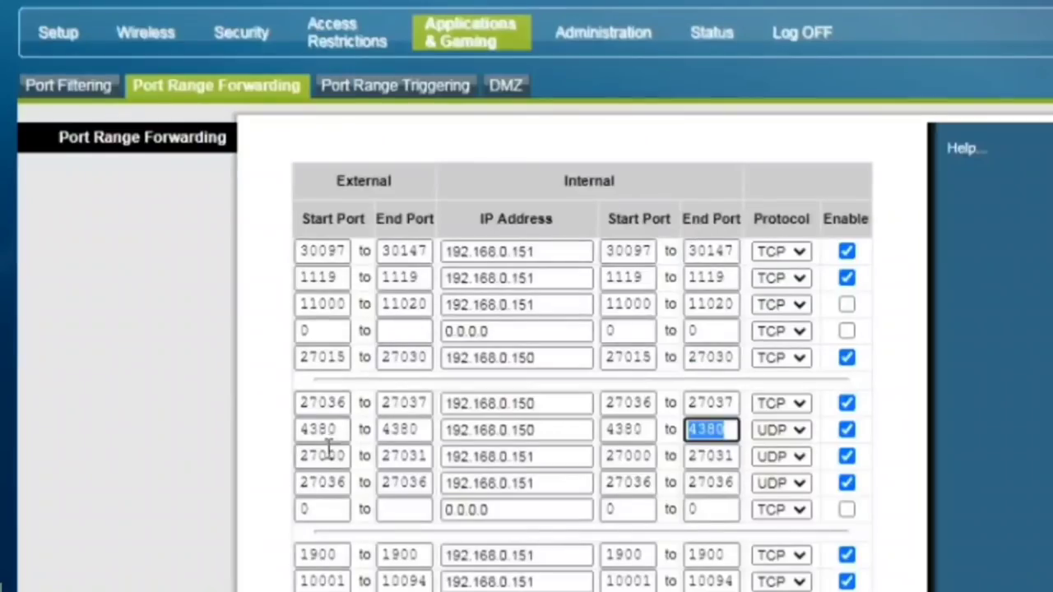
double_click(383, 411)
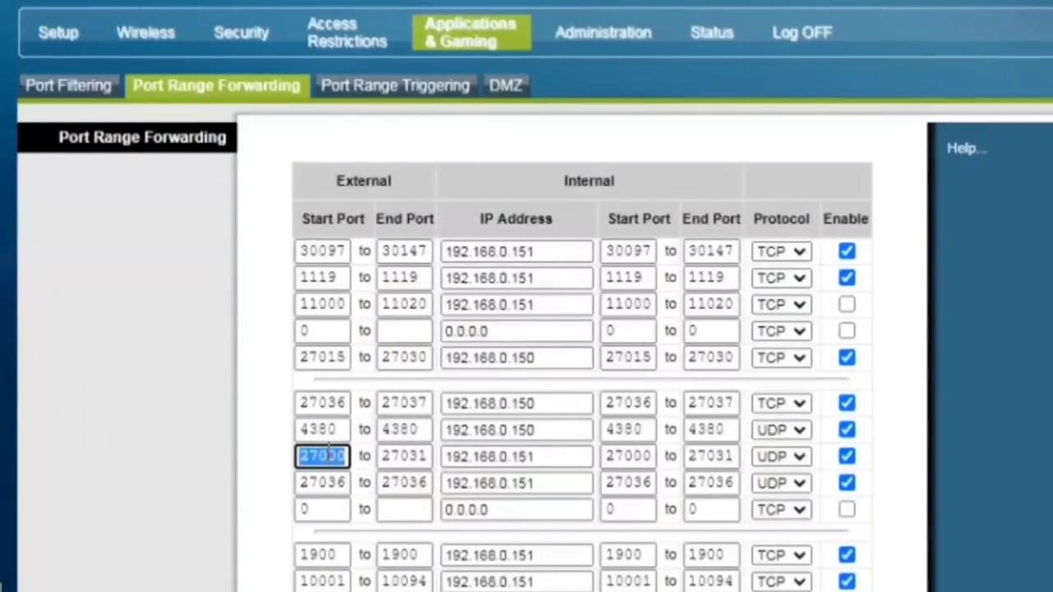
left_click(400, 455)
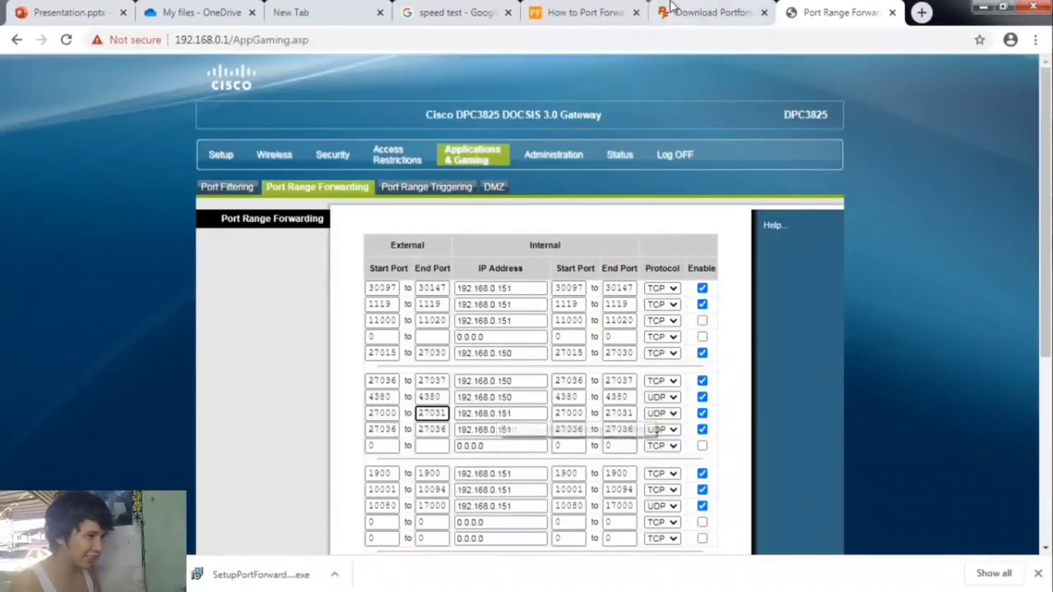
left_click(588, 11)
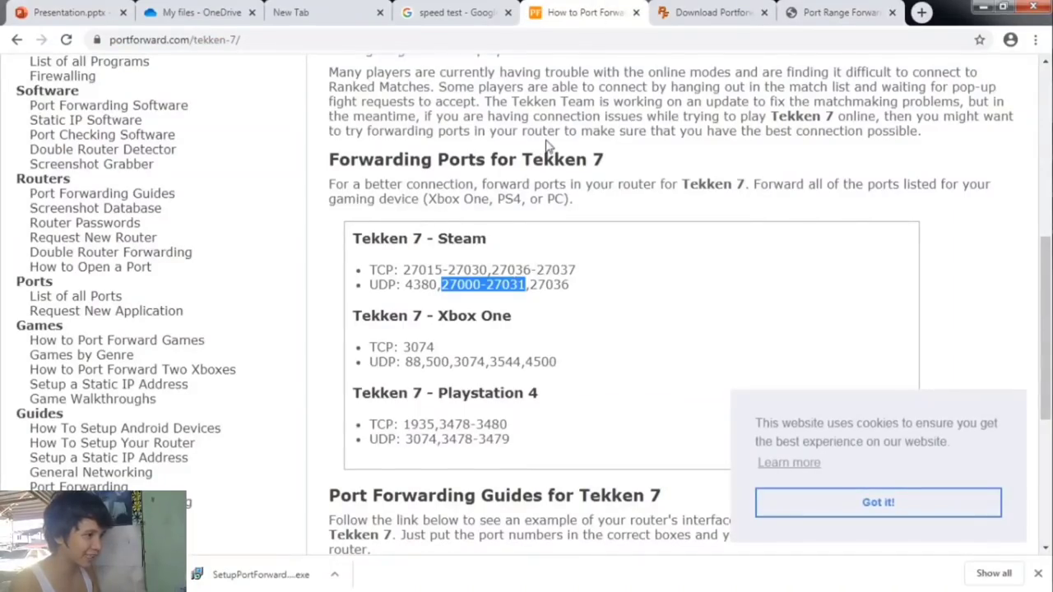
left_click(456, 12)
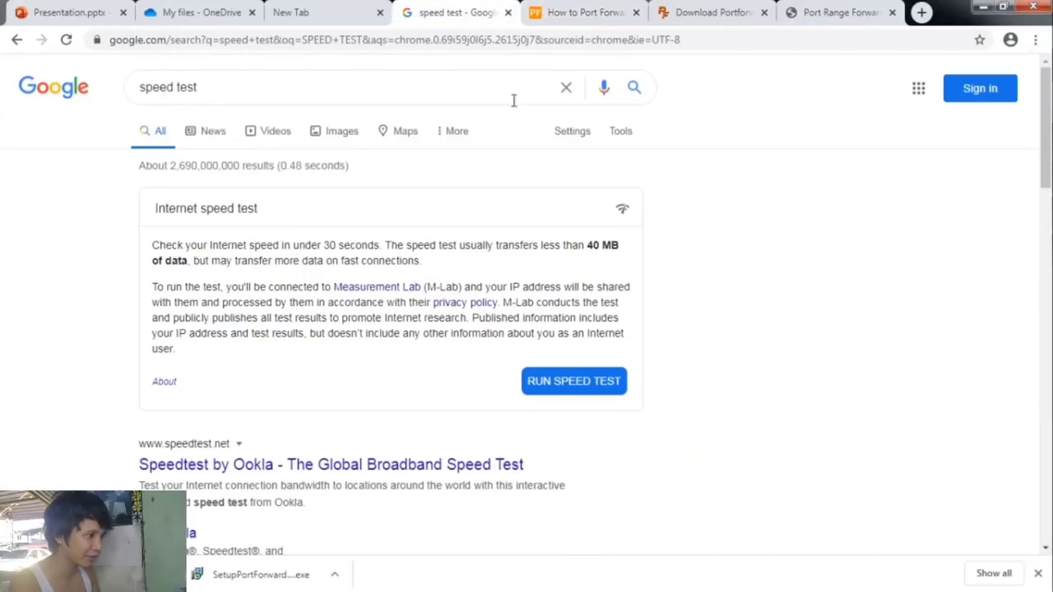
Copy IP address 192.168.0.150 from the seventh rule into the eighth rule, for ports 27000 to 27031.
left_click(871, 12)
left_click(477, 420)
double_click(533, 431)
double_click(541, 402)
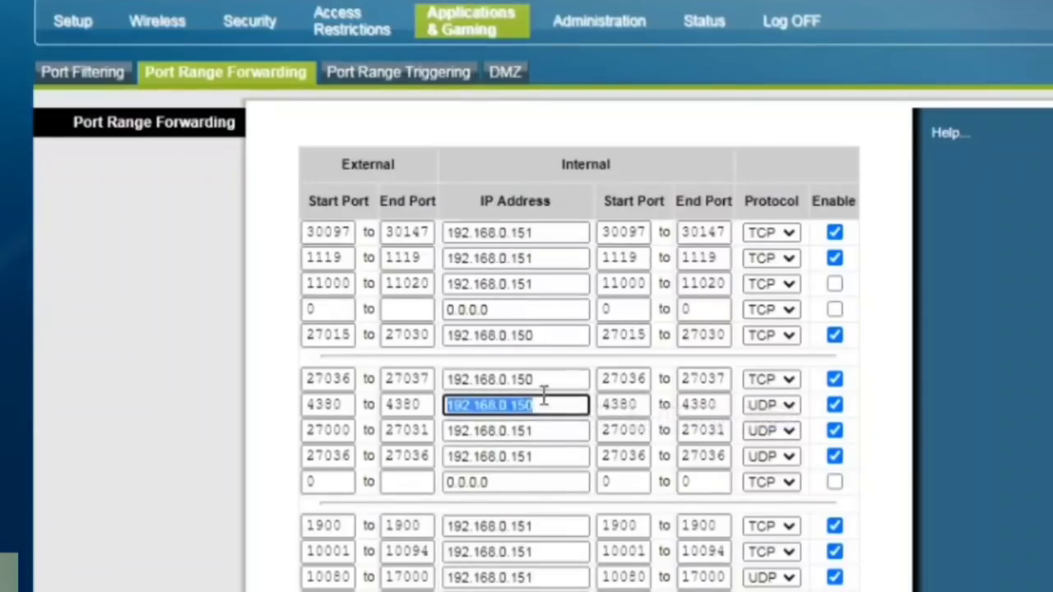
key("ctrl+c")
double_click(547, 430)
key("ctrl+v")
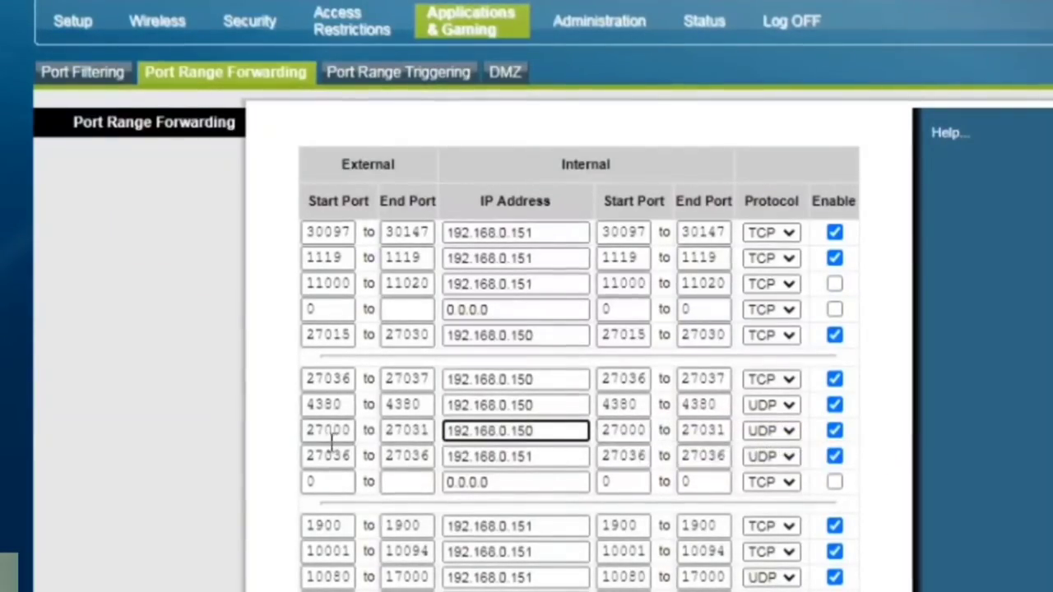
Check the eighth rule's external end port and its internal start and end ports.
double_click(623, 430)
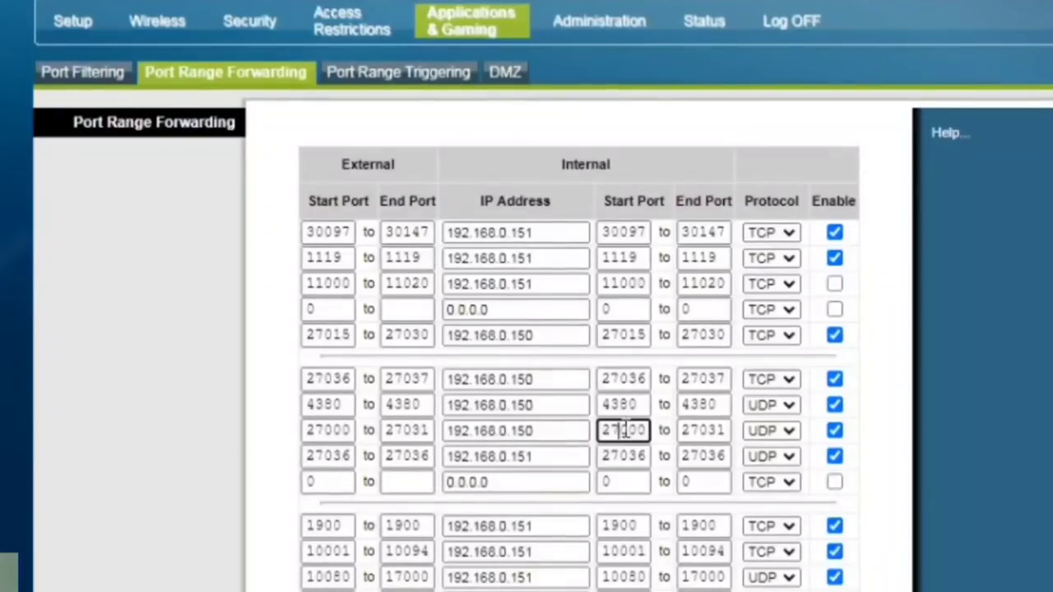
left_click(408, 434)
double_click(407, 434)
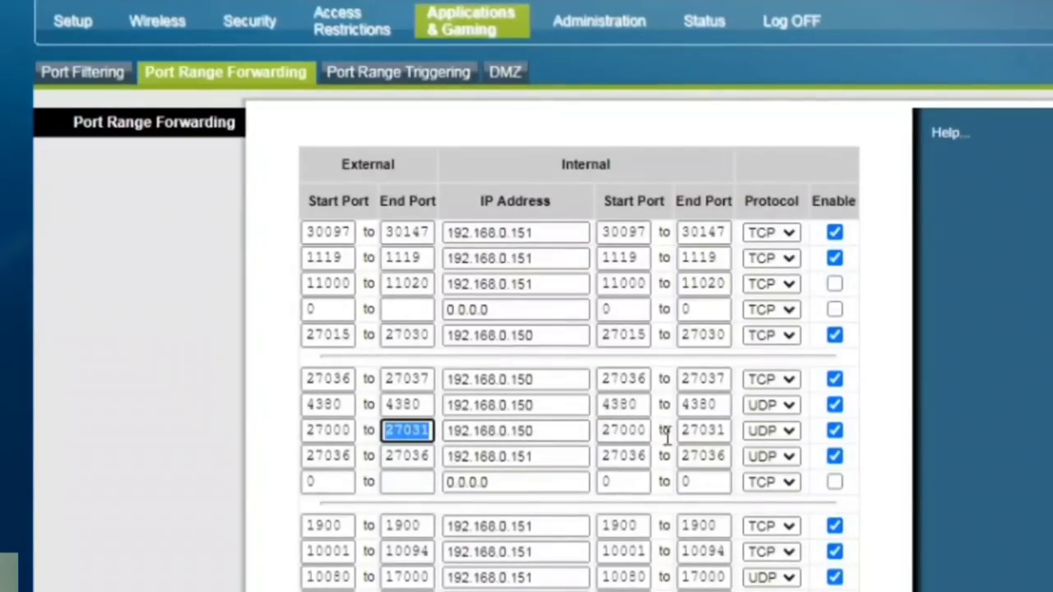
double_click(699, 430)
Select UDP for the eighth rule, ports 27000 to 27031, and leave the rule enabled.
left_click(769, 430)
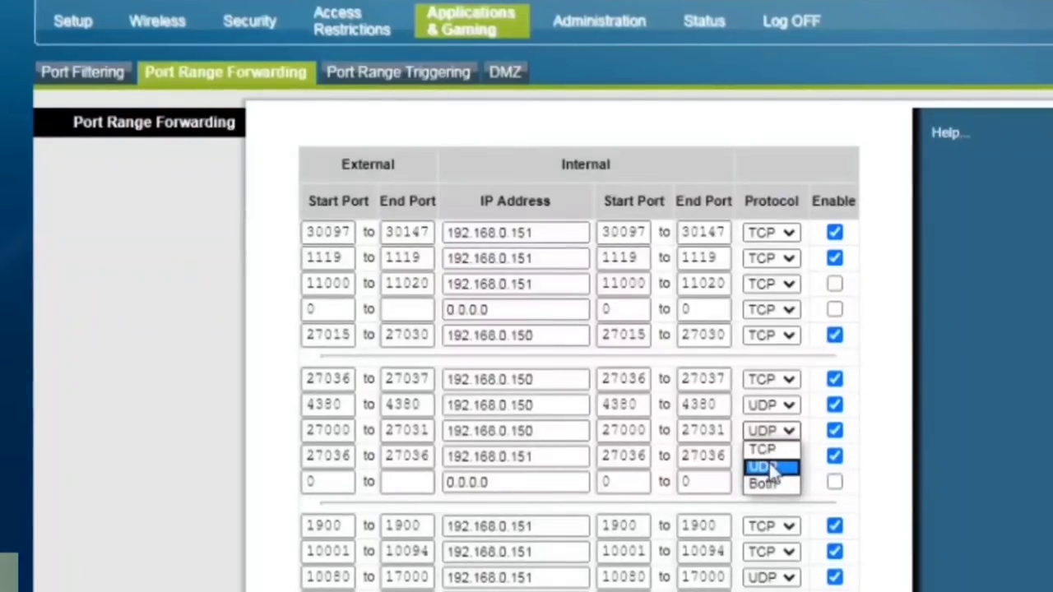
left_click(769, 466)
left_click(831, 433)
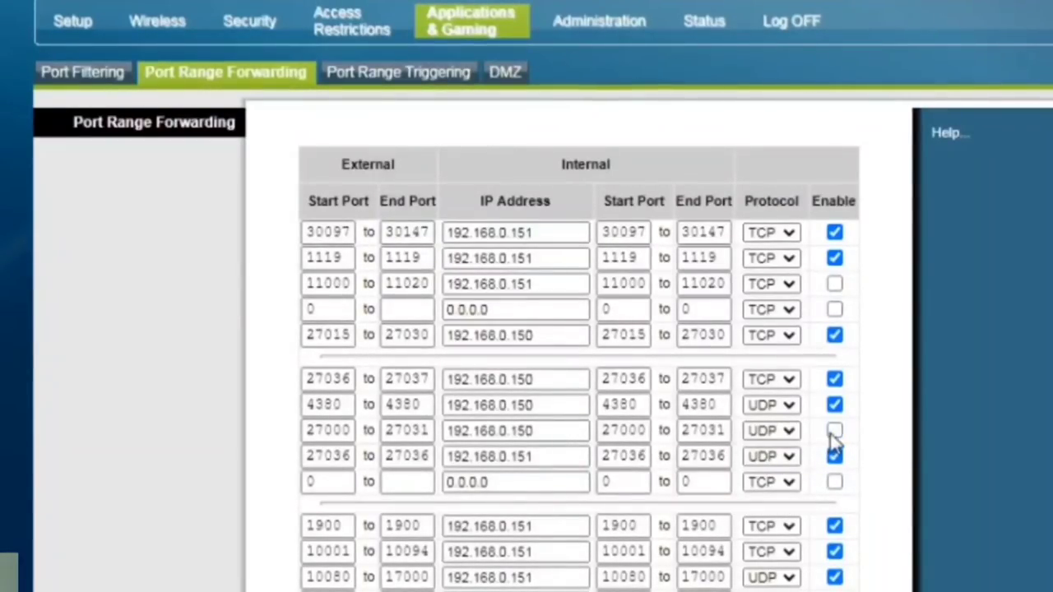
scroll(835, 442, "down", 3)
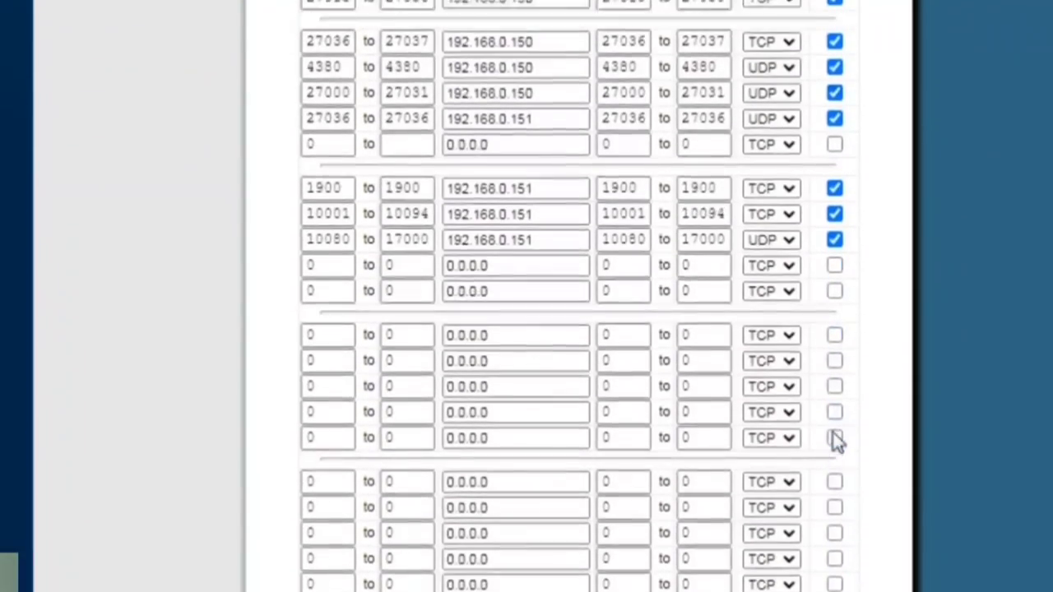
scroll(831, 437, "up", 4)
scroll(734, 288, "down", 3)
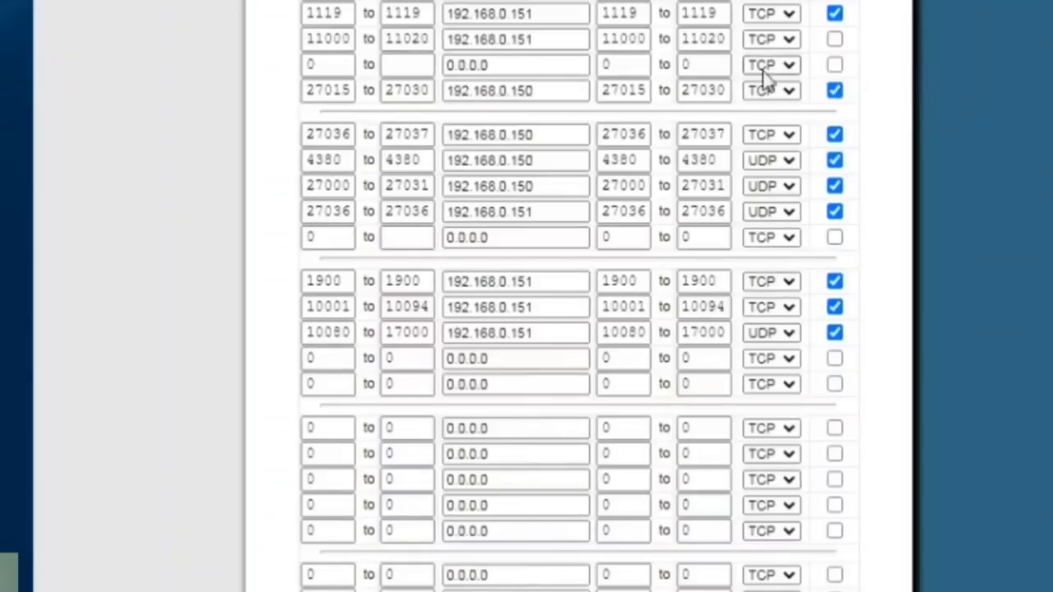
Fill the blank external end ports of the fourth and tenth forwarding rules with 0.
left_click(400, 63)
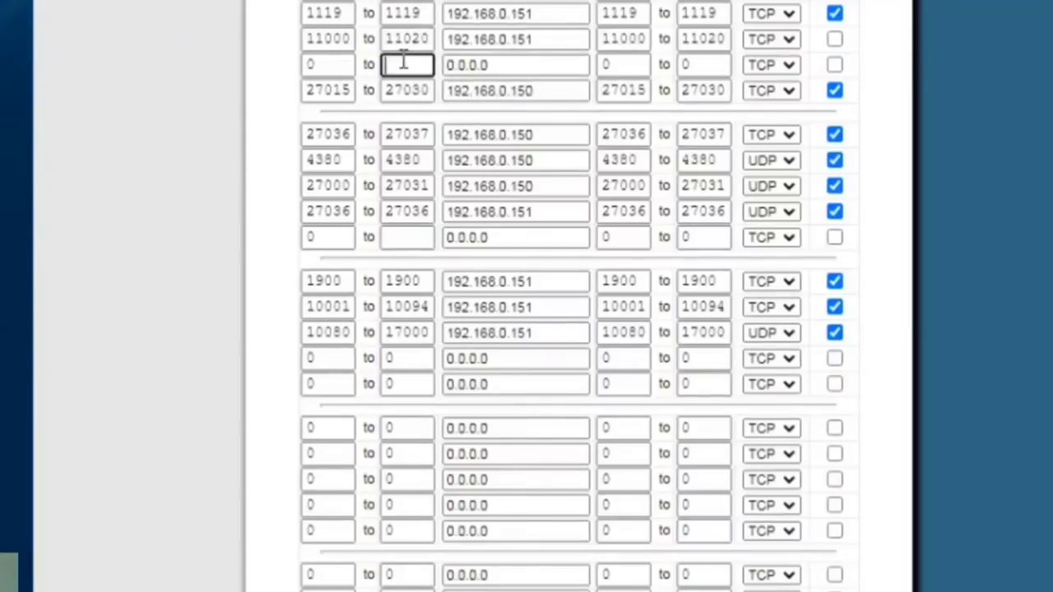
scroll(403, 62, "up", 3)
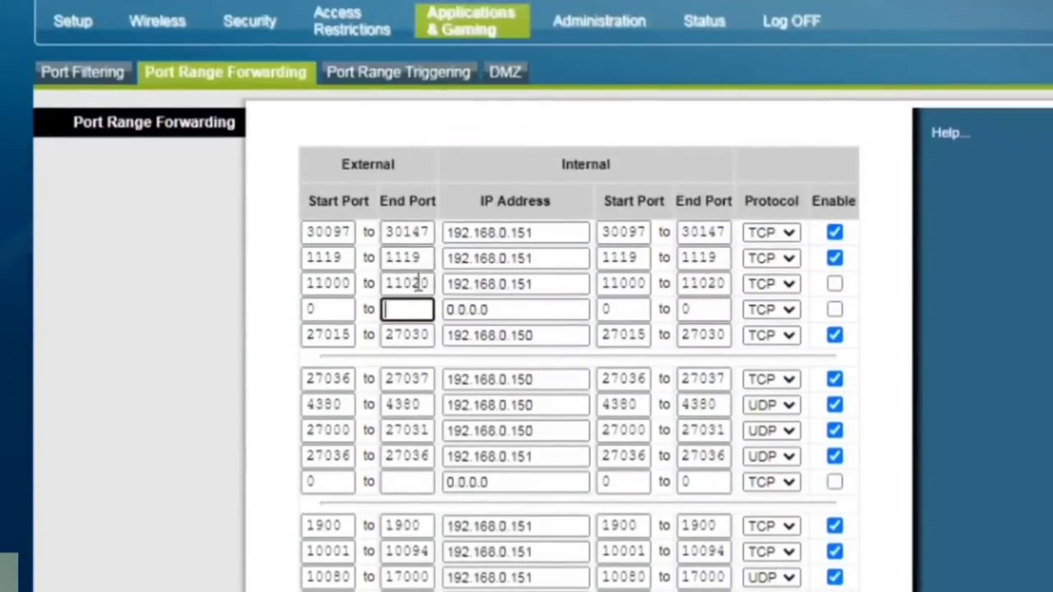
type("0")
scroll(364, 153, "down", 6)
scroll(397, 165, "up", 3)
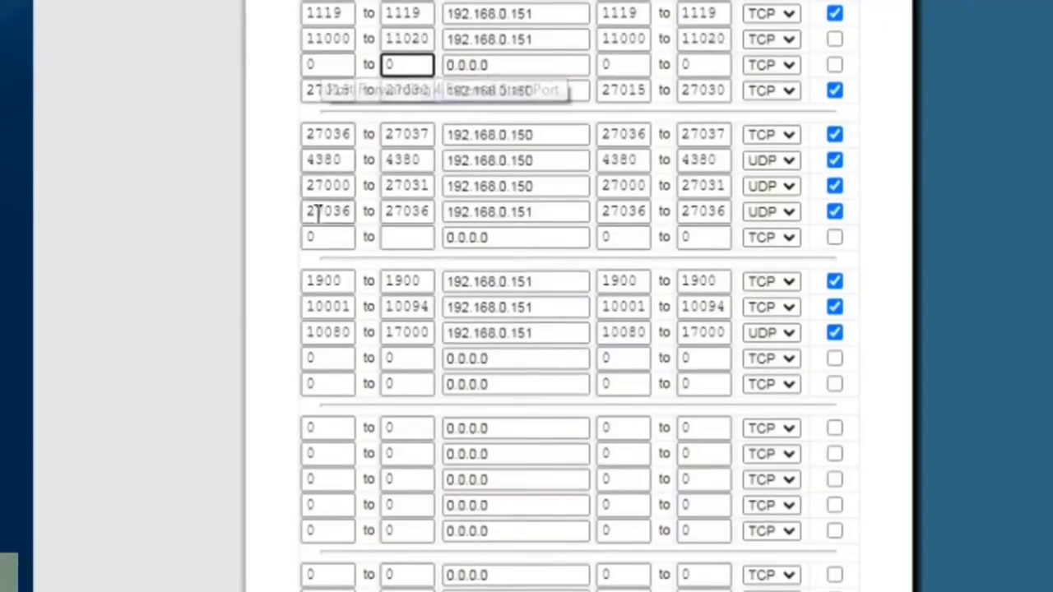
left_click(312, 241)
left_click(406, 238)
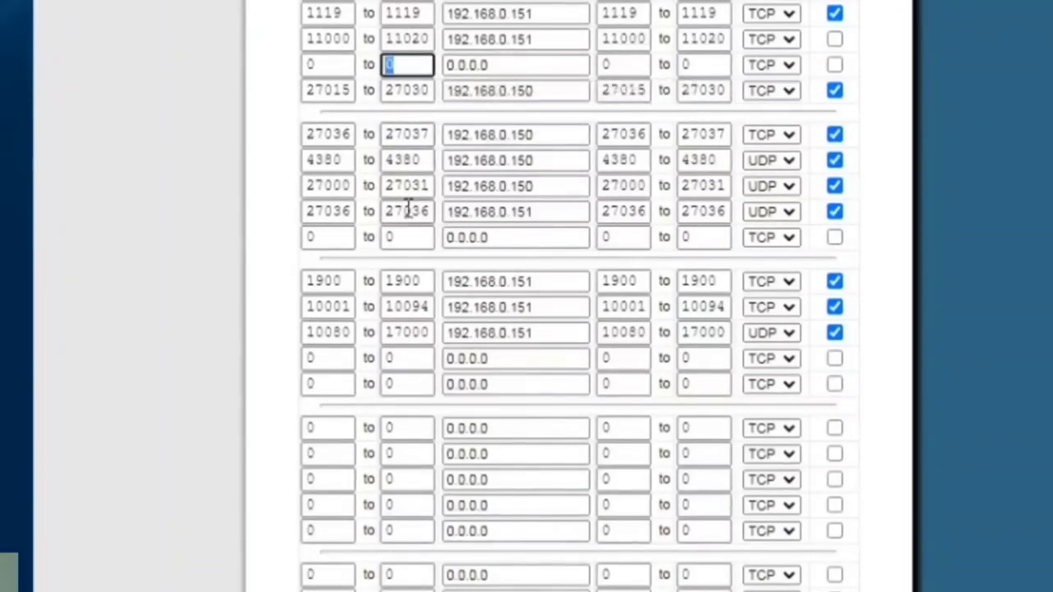
Check the external end ports of the fourth and tenth rules and look over the remaining unused rules.
double_click(399, 237)
scroll(751, 216, "down", 3)
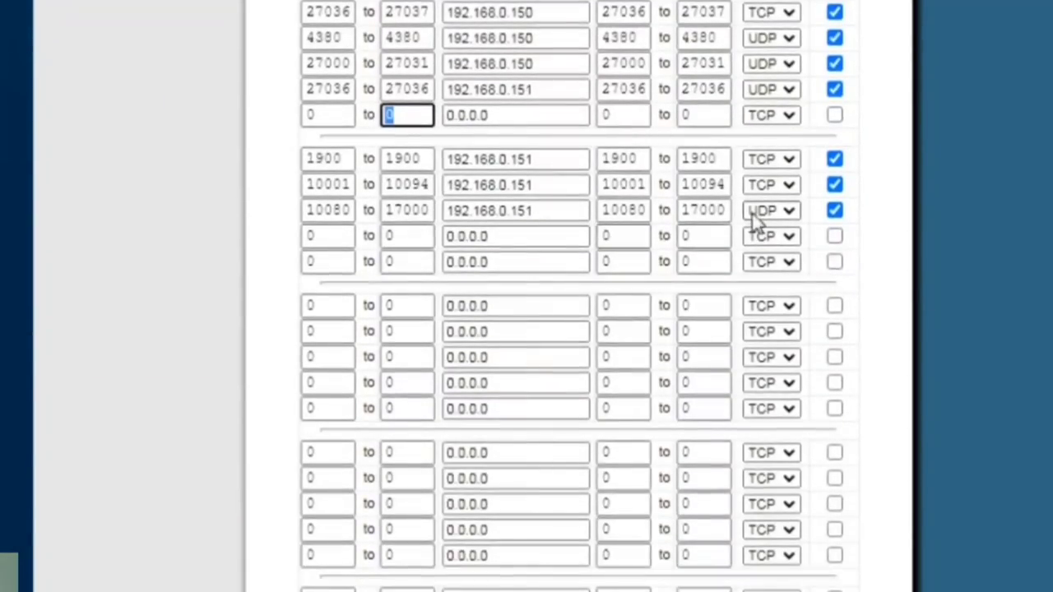
scroll(758, 223, "up", 3)
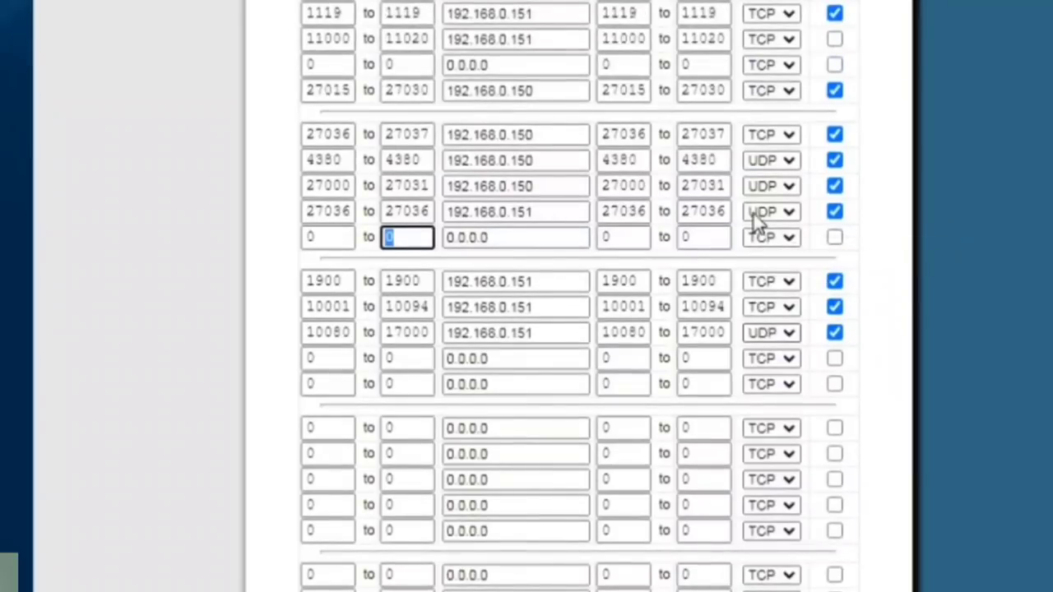
double_click(405, 65)
left_click(422, 238)
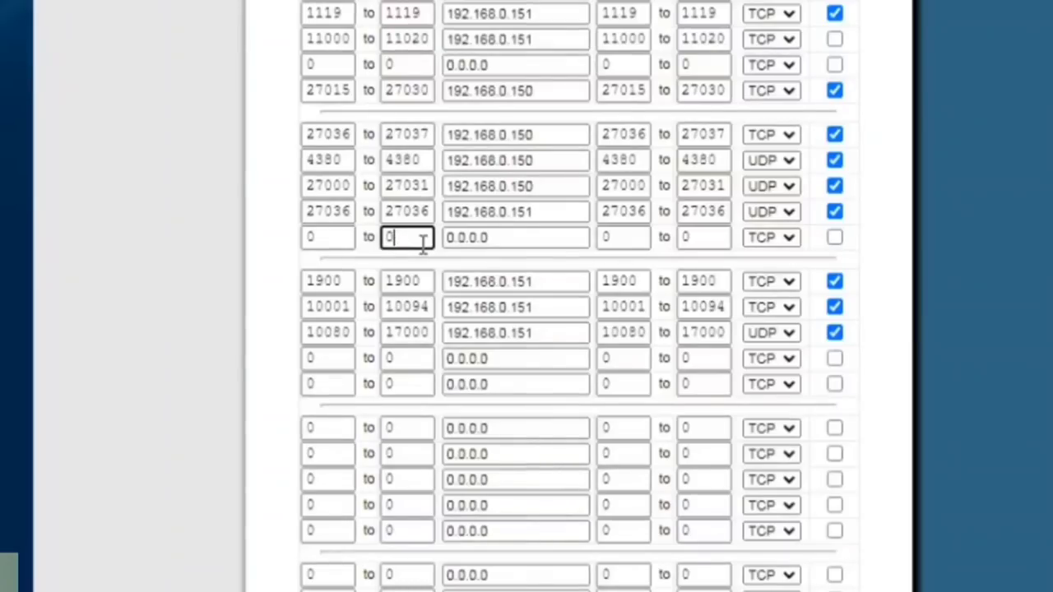
double_click(420, 64)
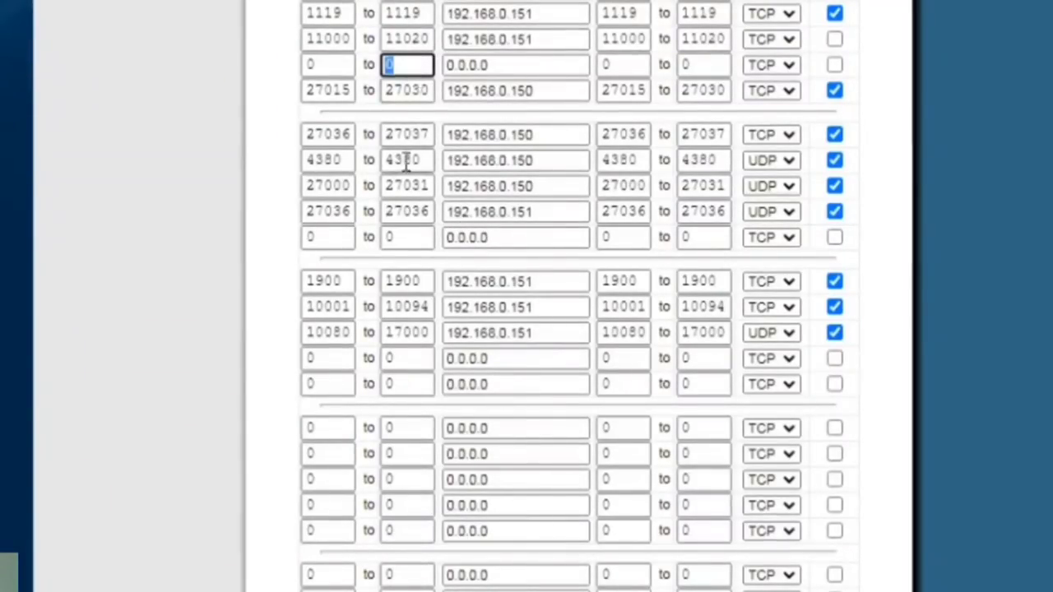
double_click(400, 238)
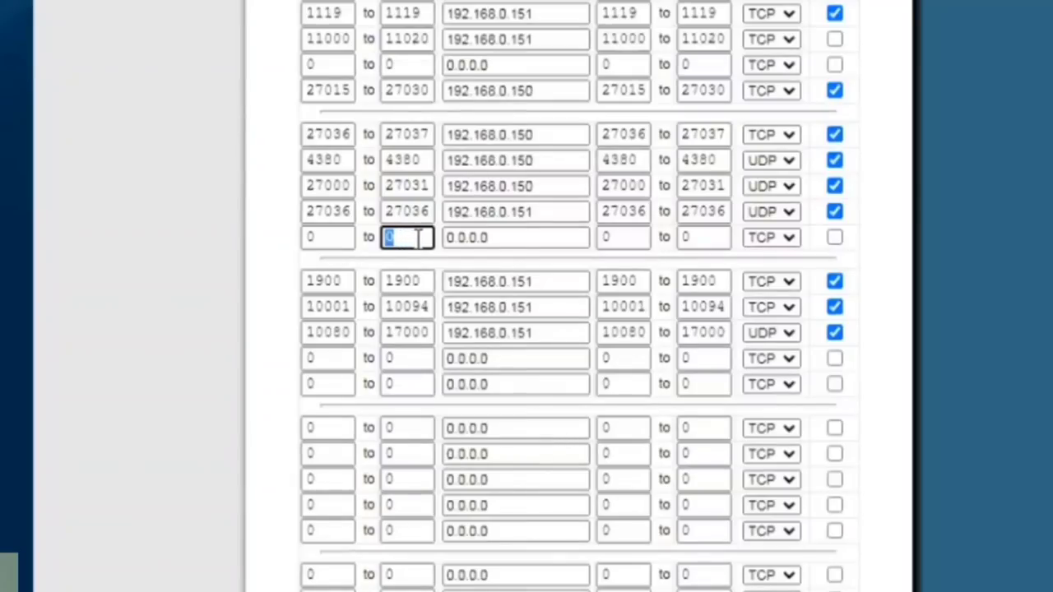
scroll(510, 221, "down", 3)
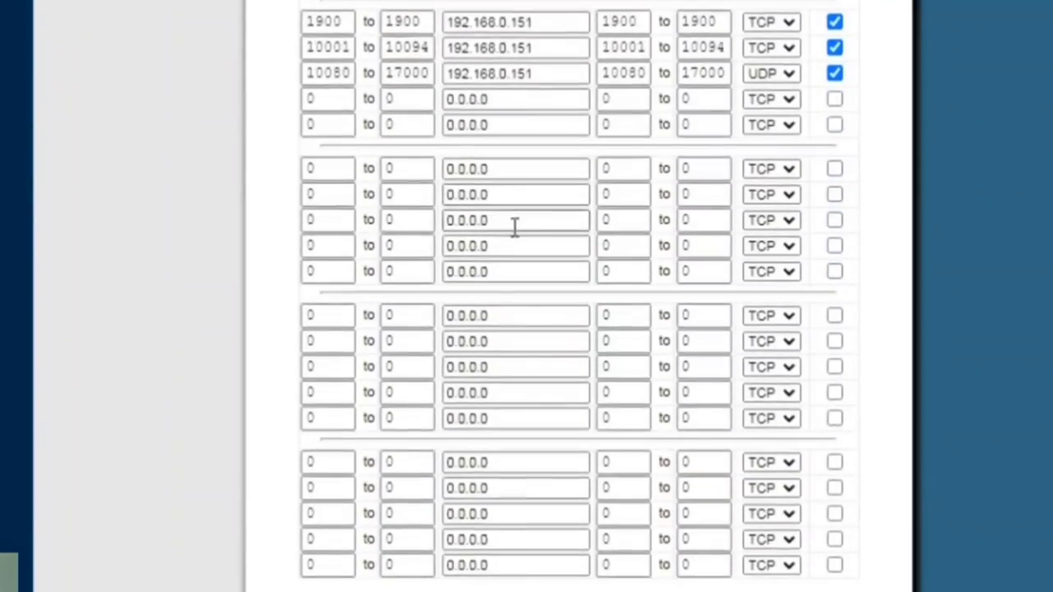
scroll(588, 366, "up", 3)
scroll(589, 366, "up", 2)
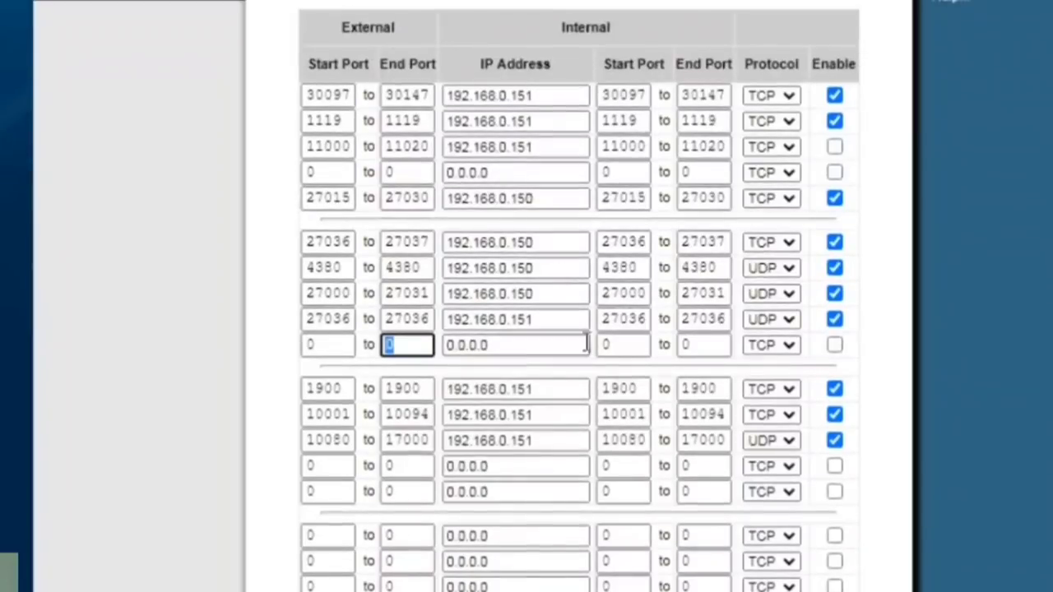
Copy IP address 192.168.0.150 from the sixth rule into the first, second and third rules.
left_click_drag(536, 242, 376, 251)
key("ctrl+c")
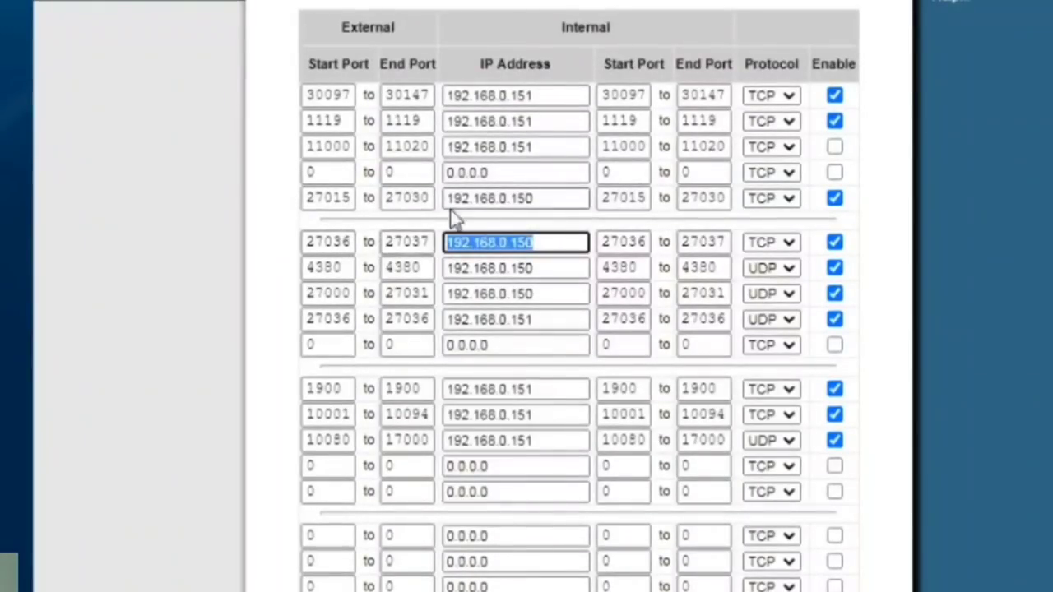
left_click_drag(536, 96, 446, 96)
key("ctrl+v")
double_click(520, 121)
key("ctrl+v")
double_click(490, 146)
key("ctrl+v")
Set the fifth and ninth rules' IP address to 192.168.0.150 and save the port forwarding settings.
double_click(509, 197)
key("ctrl+v")
double_click(526, 321)
key("ctrl+v")
scroll(582, 338, "down", 3)
scroll(582, 337, "down", 2)
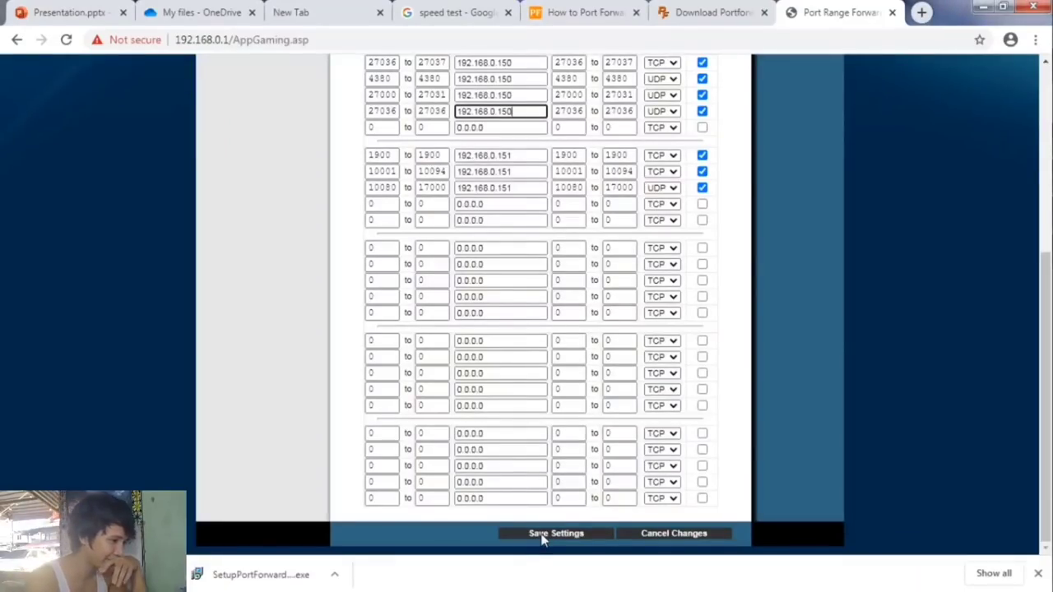
left_click(541, 534)
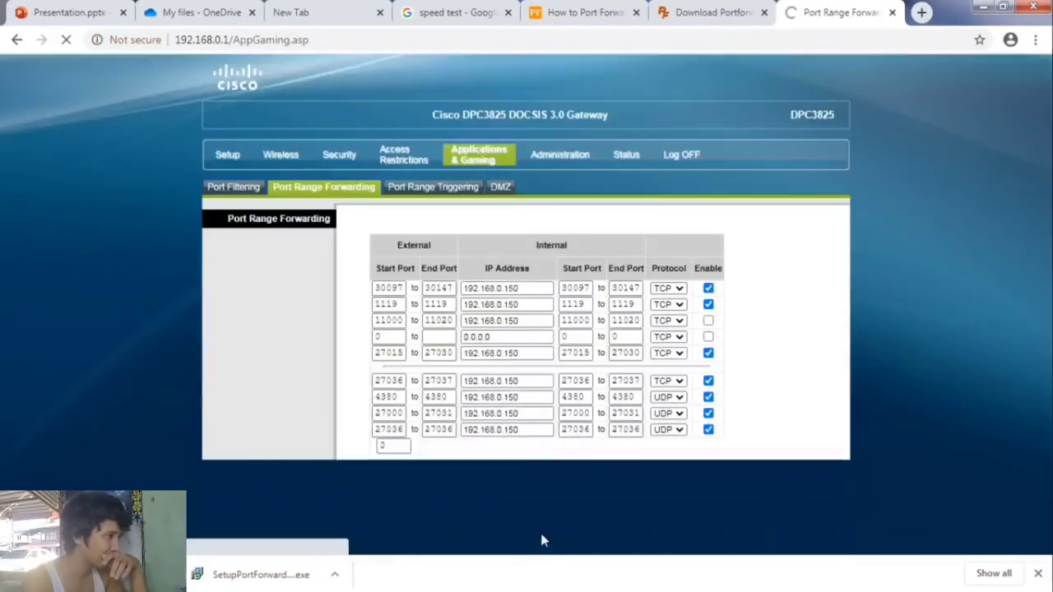
scroll(528, 337, "down", 2)
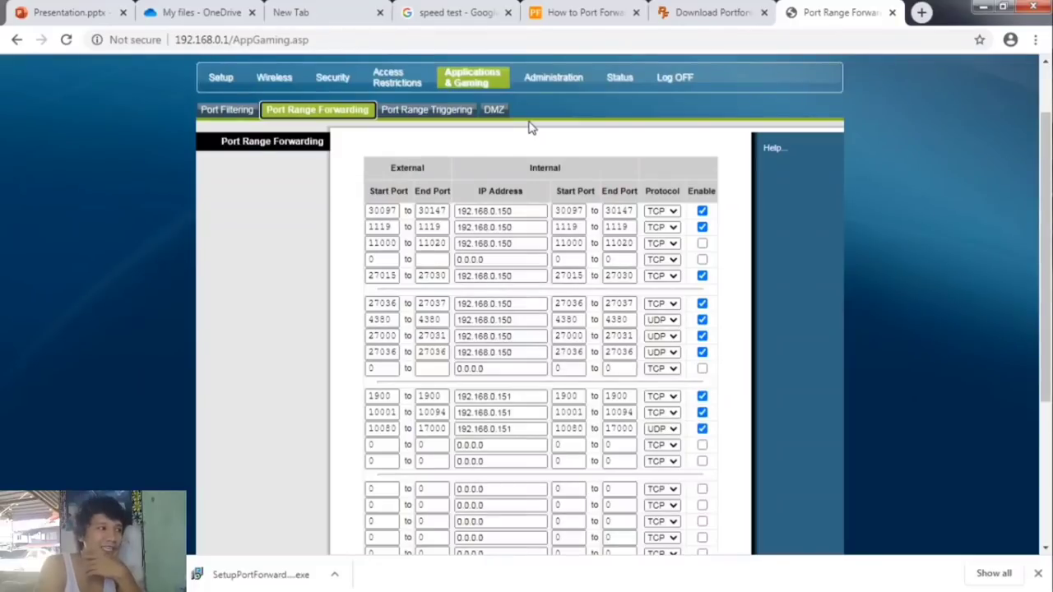
Try DMZ hosting with host IP address 192.168.0.150 and set it back to disabled.
left_click(495, 113)
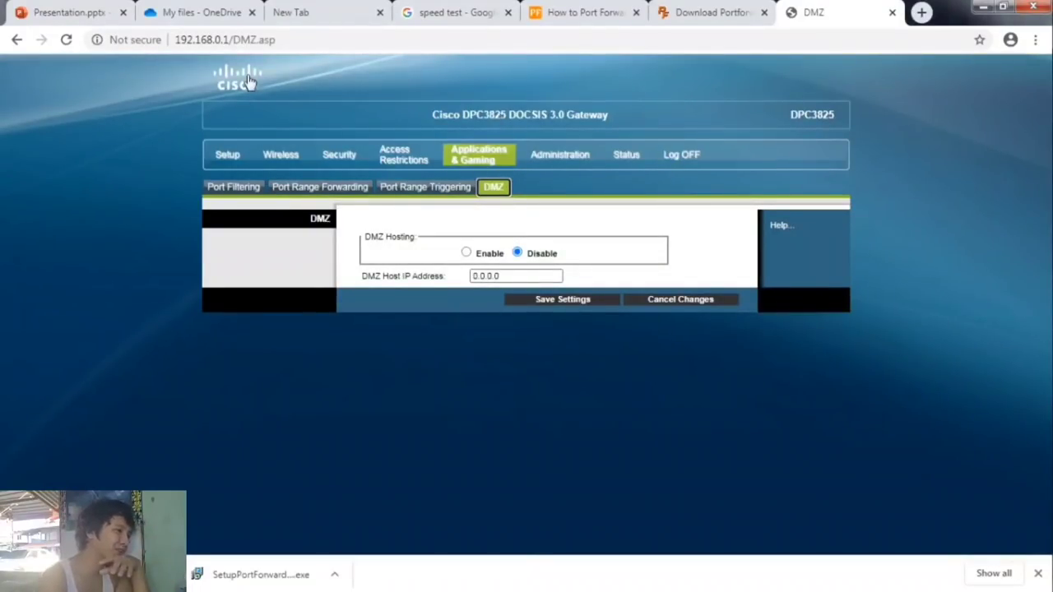
left_click(467, 254)
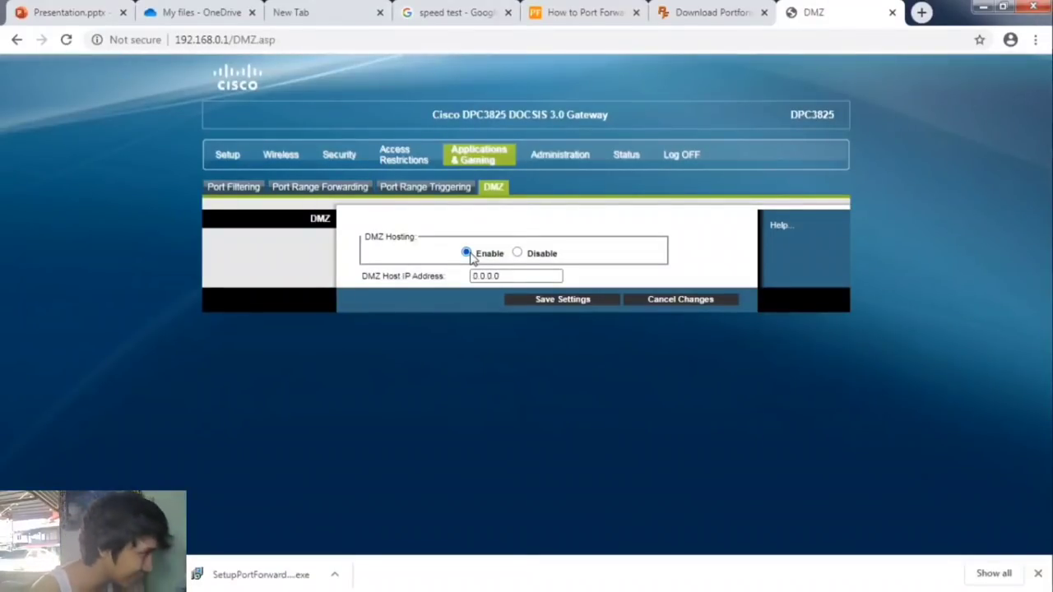
double_click(502, 277)
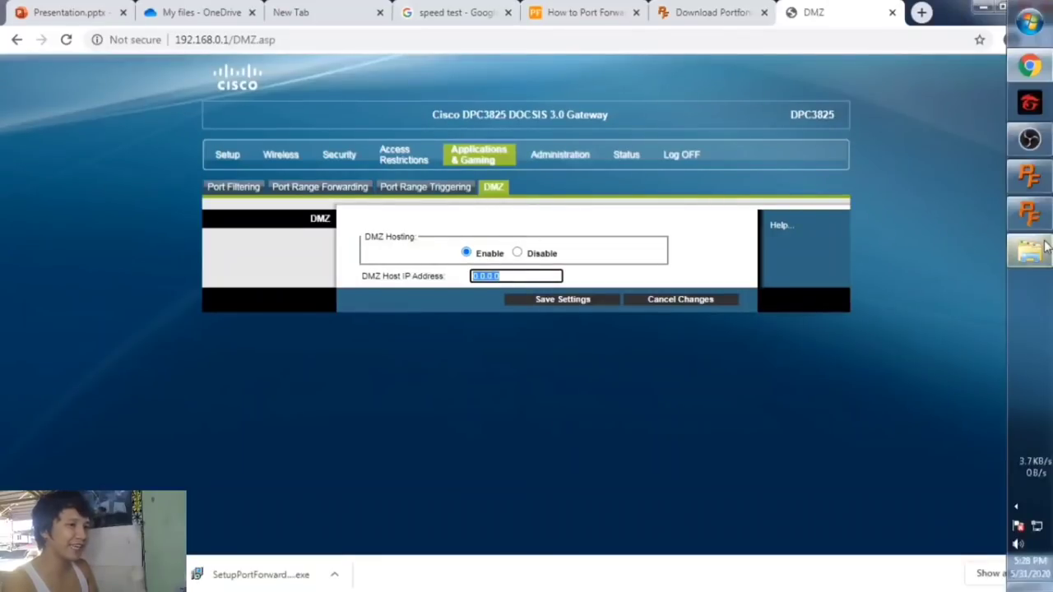
left_click(1028, 214)
left_click(1028, 213)
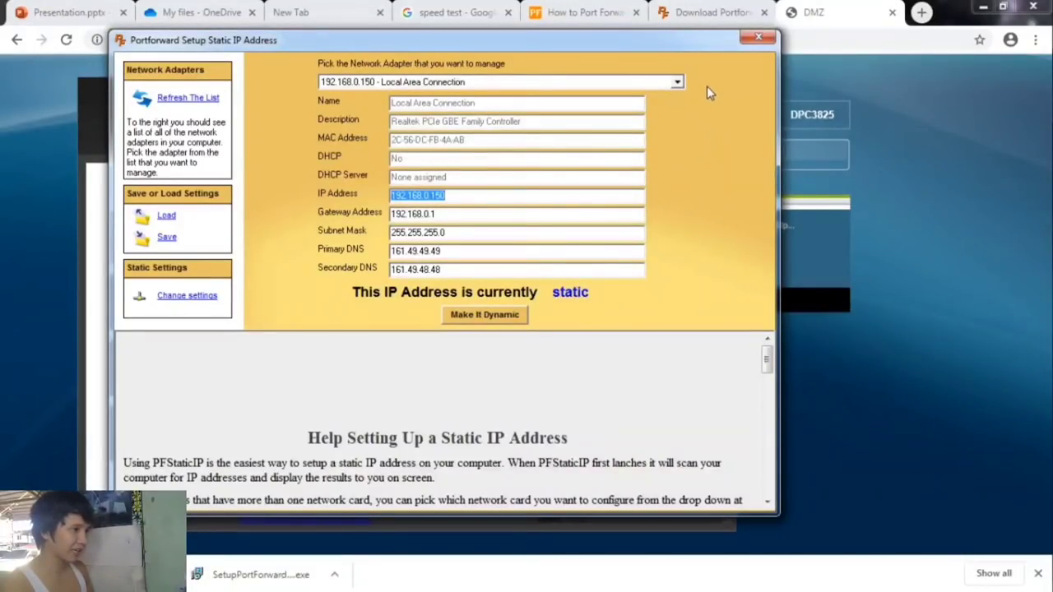
left_click(974, 289)
triple_click(519, 275)
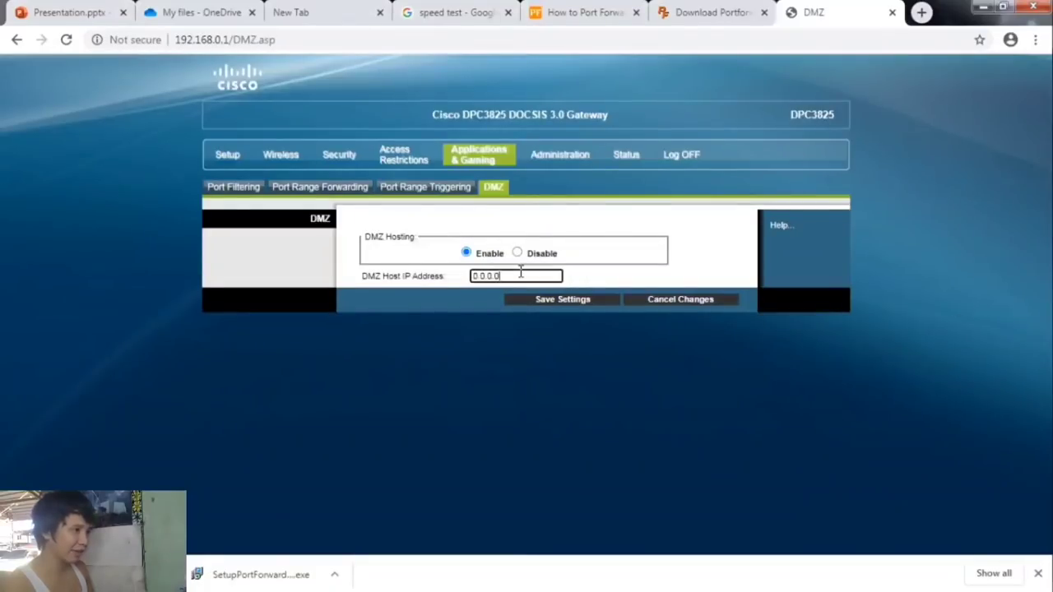
key("ctrl+v")
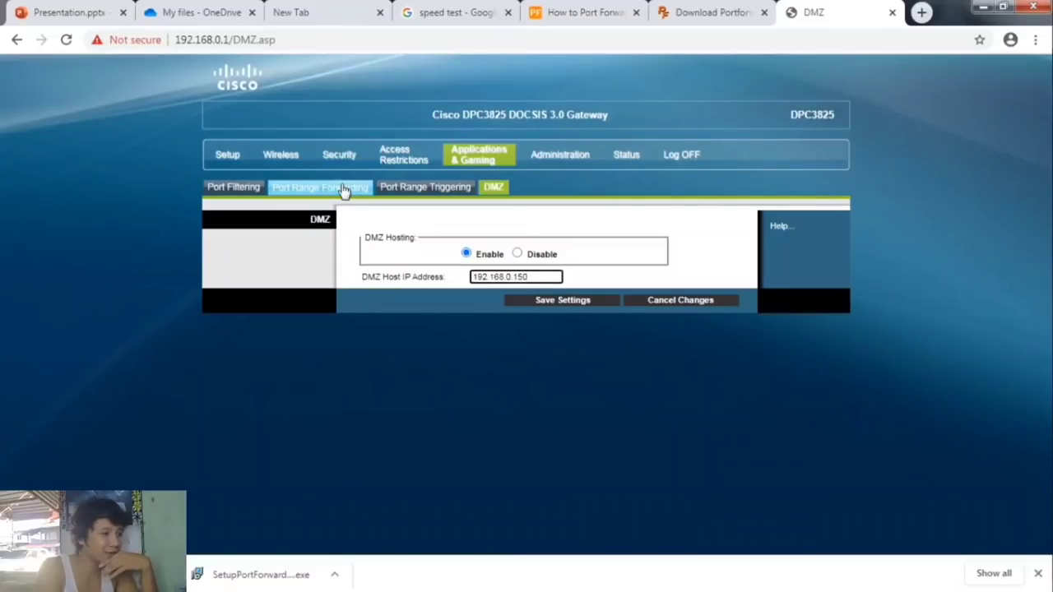
left_click(516, 253)
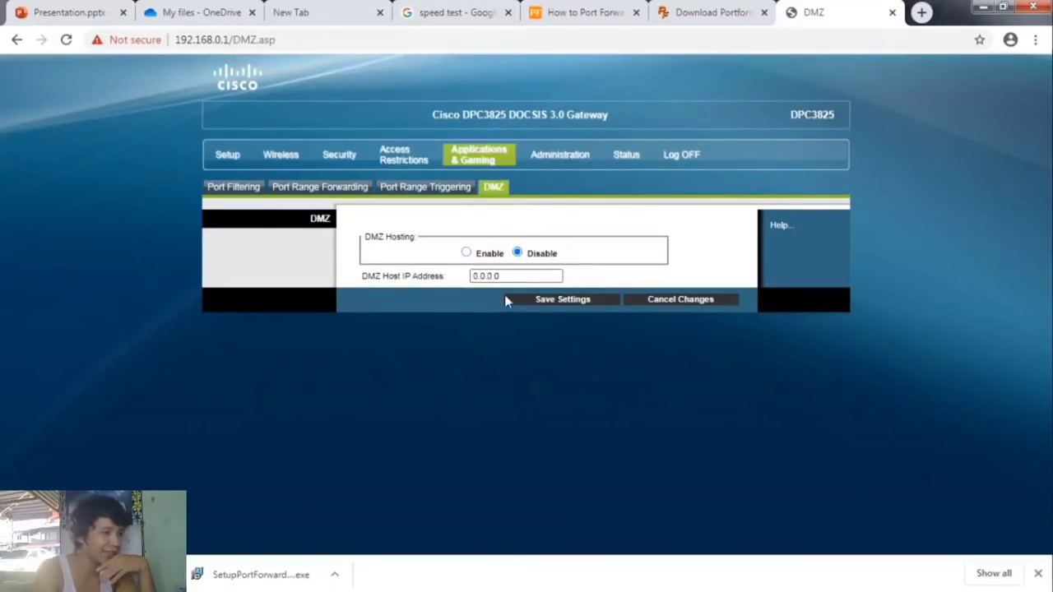
Reopen the port range forwarding rules and review the saved entries.
left_click(317, 186)
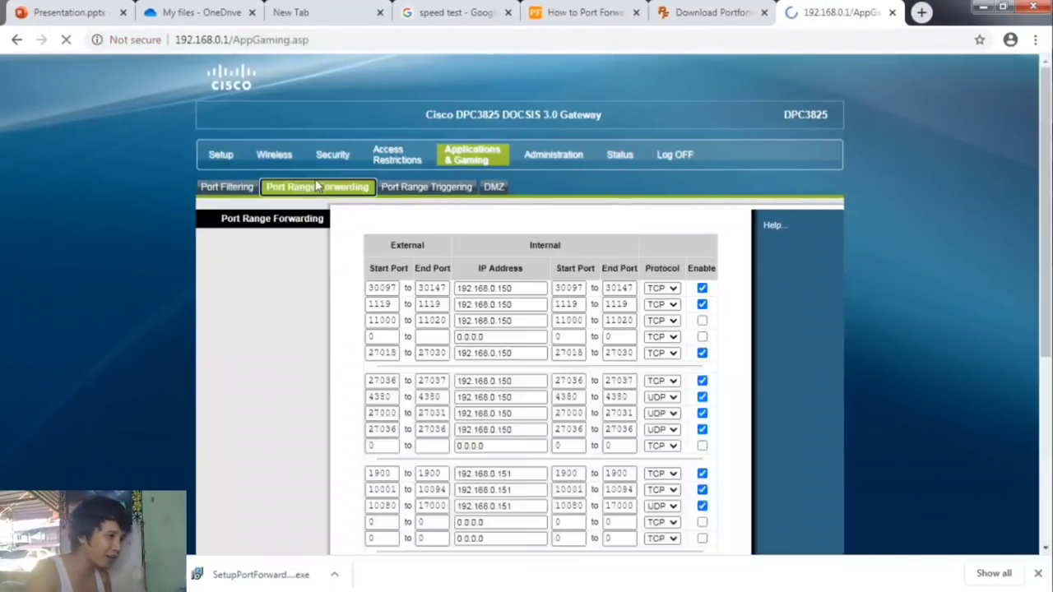
scroll(559, 305, "down", 4)
scroll(533, 301, "up", 4)
scroll(419, 234, "down", 1)
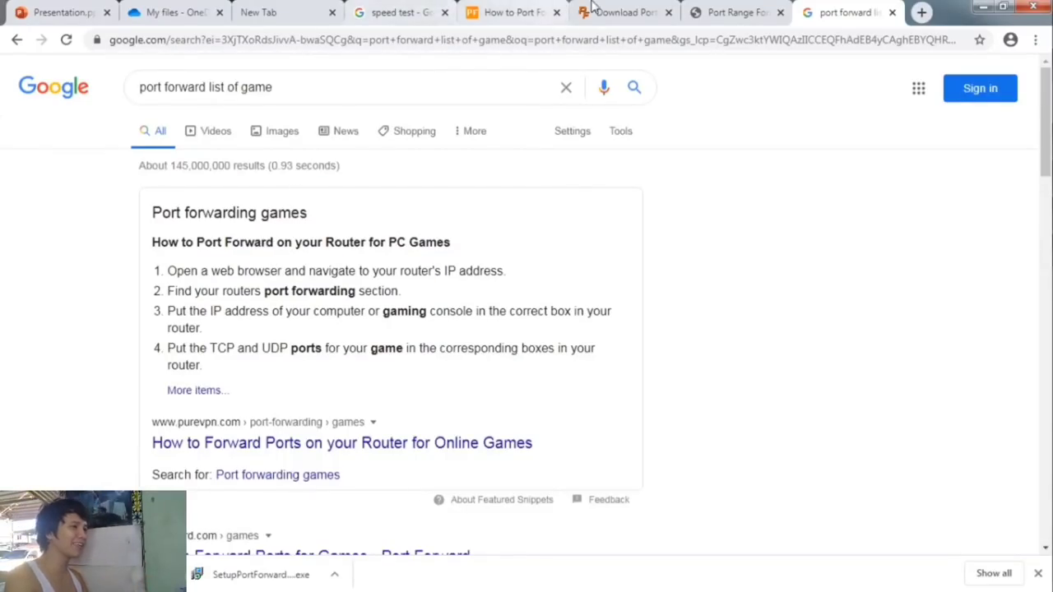
Return from the game port search to the router's forwarding rules and check the seventh rule's ports.
left_click(740, 11)
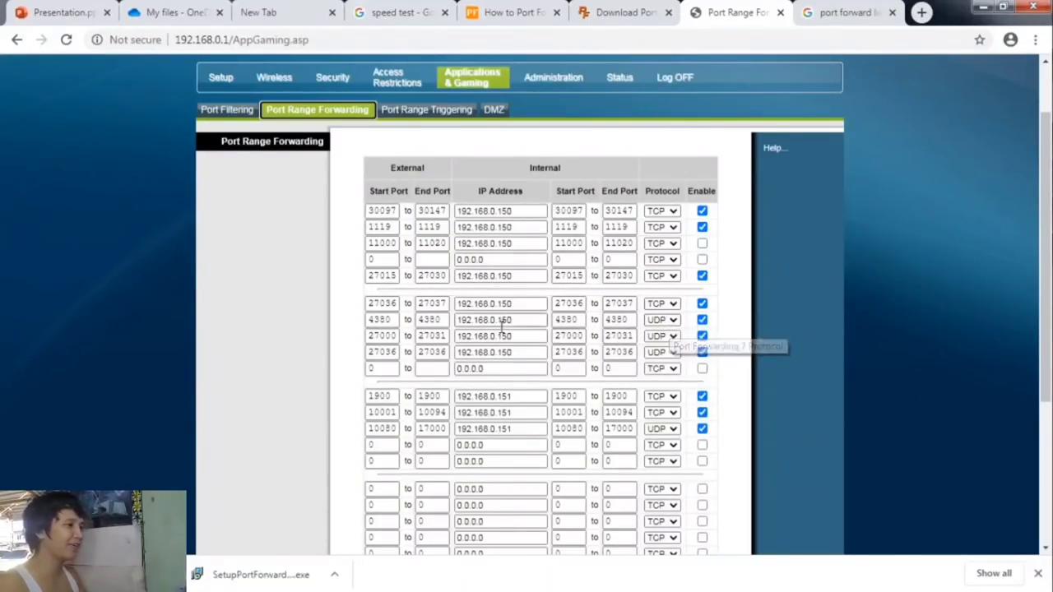
double_click(394, 319)
key("Tab")
key("Tab")
key("Tab")
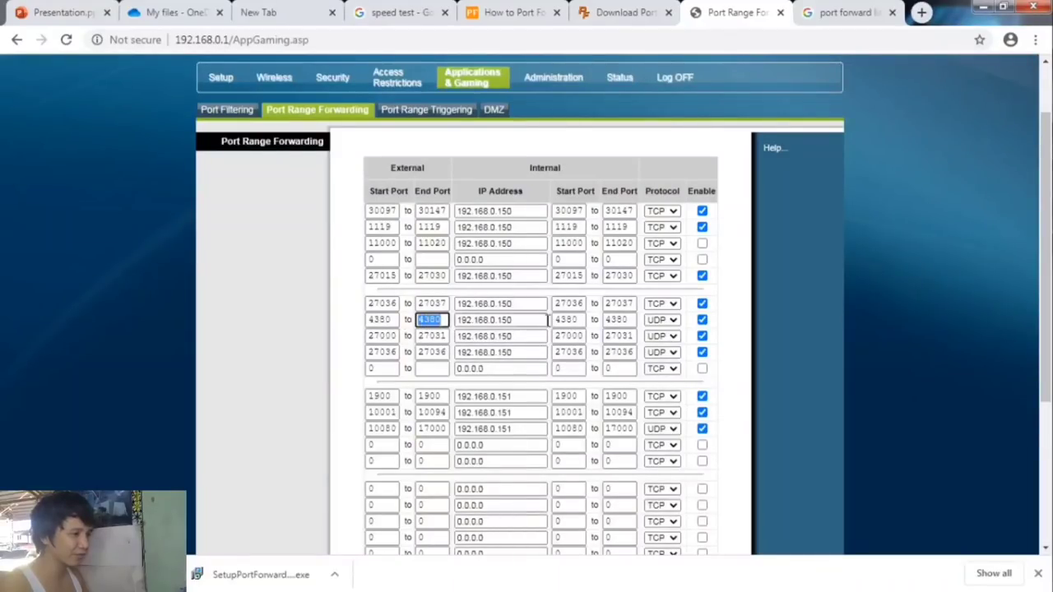
left_click(838, 12)
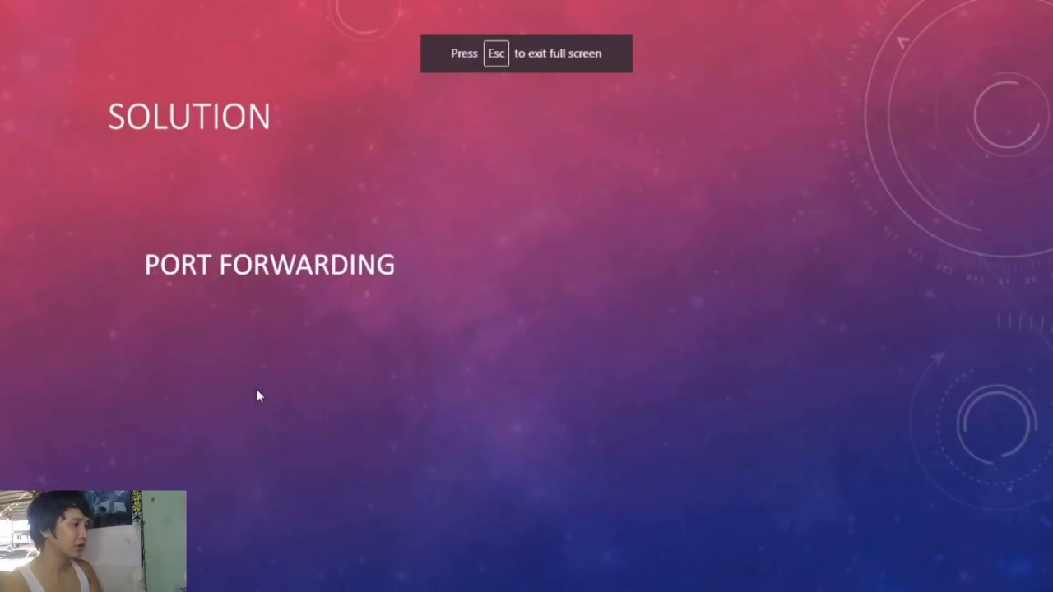
key("Right")
key("Left")
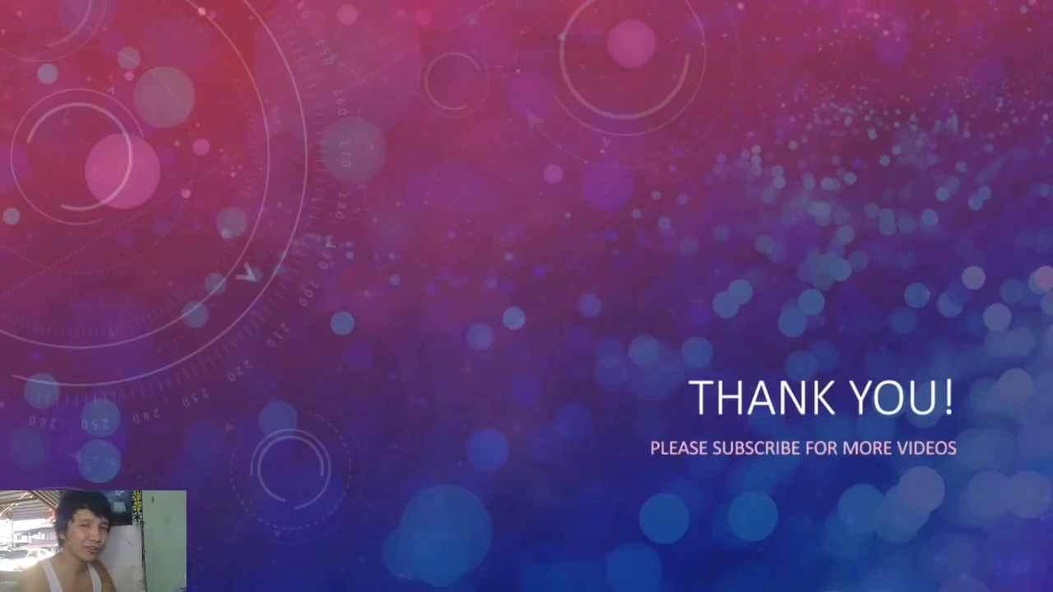